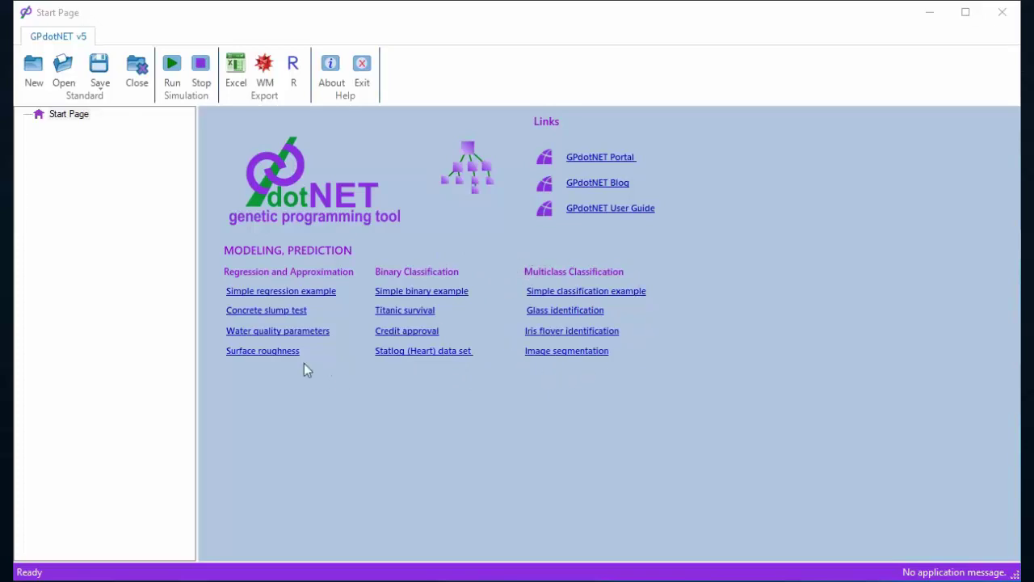
# - Open the Simple regression example and display its Regression Data table with columns x1, x2, x3, y
pyautogui.click(279, 296)
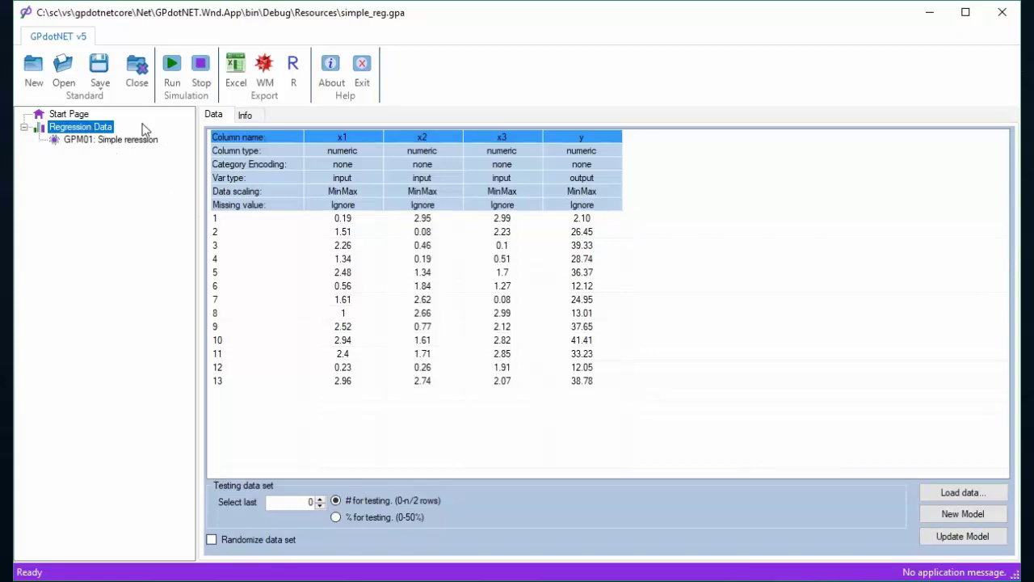
pyautogui.click(66, 116)
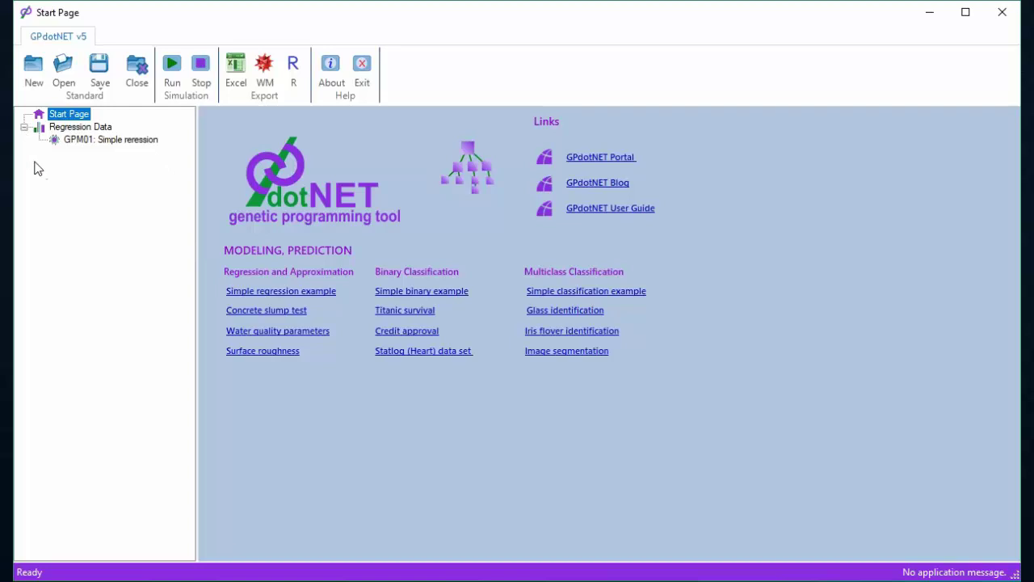
pyautogui.click(83, 129)
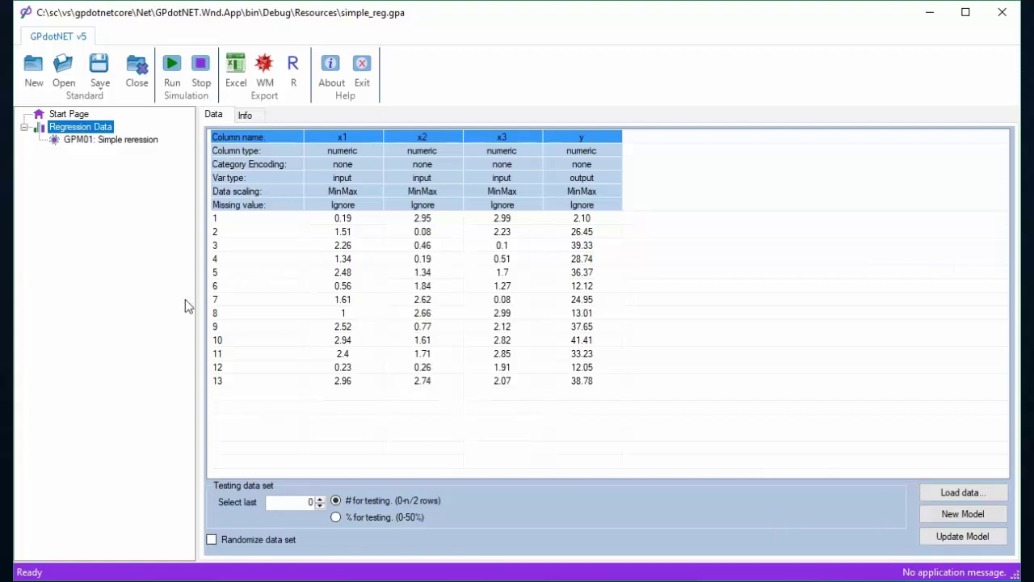
# - In the Column type row, keep x1's column type as Numeric
pyautogui.click(269, 151)
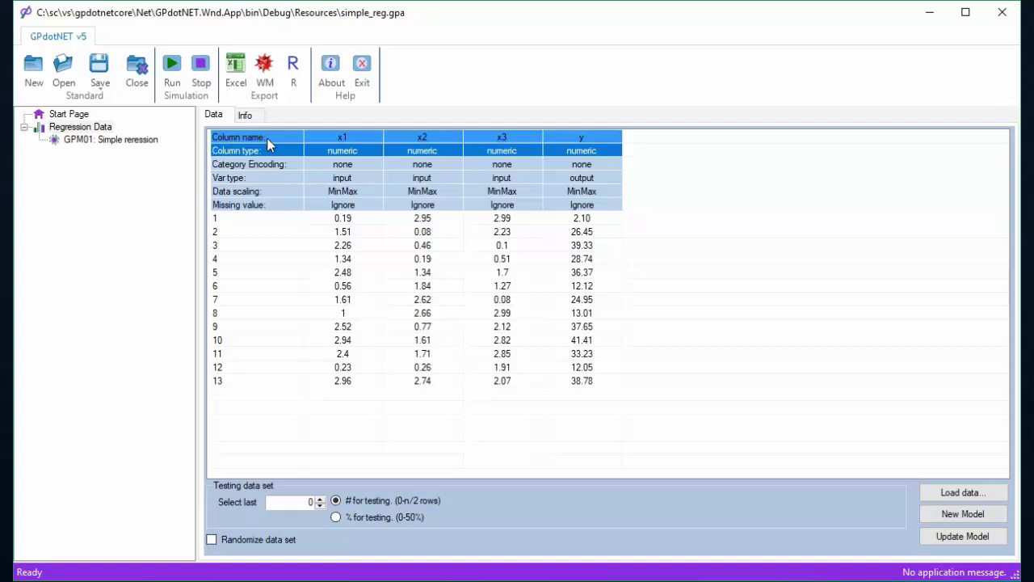
pyautogui.click(271, 139)
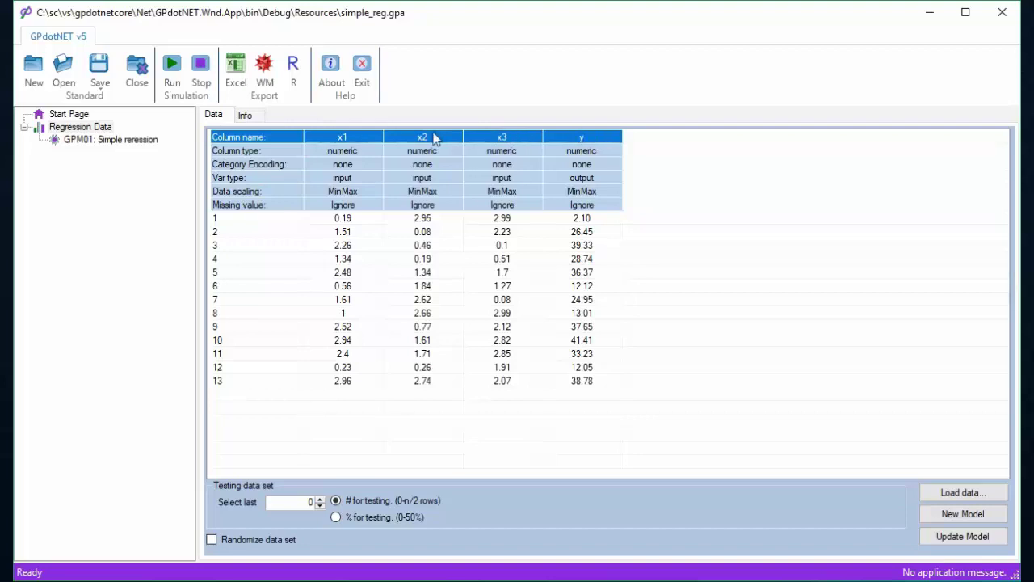
pyautogui.click(271, 153)
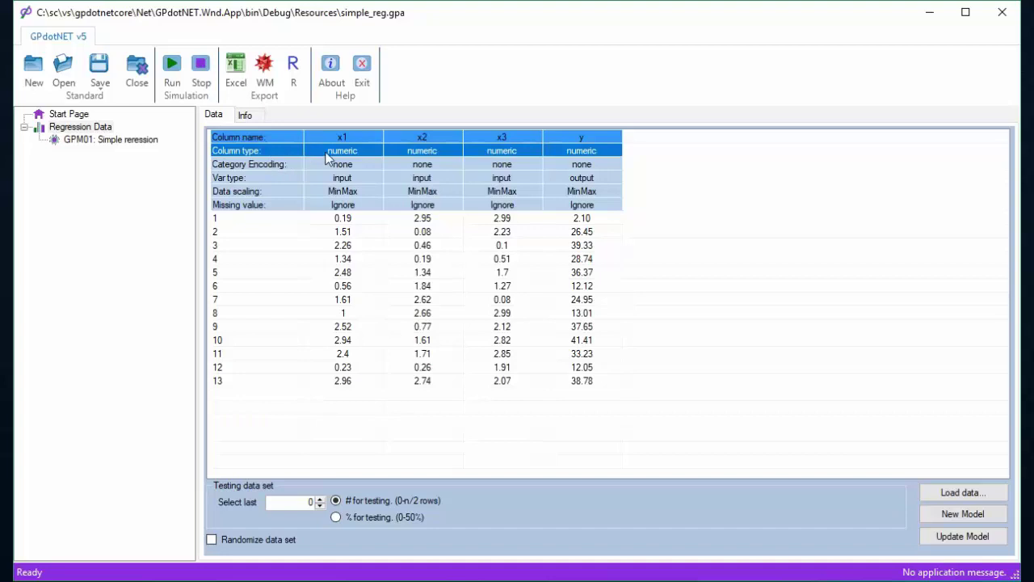
pyautogui.click(378, 155)
pyautogui.click(378, 155)
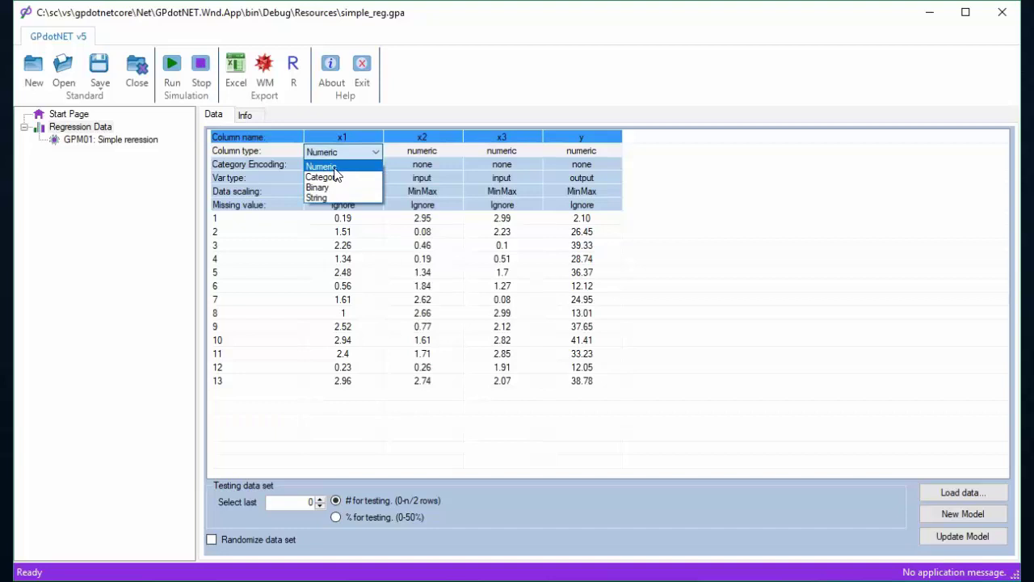
pyautogui.click(333, 167)
# - Try Category with Level encoding on x2, then set x2 back to Numeric
pyautogui.click(407, 149)
pyautogui.click(407, 149)
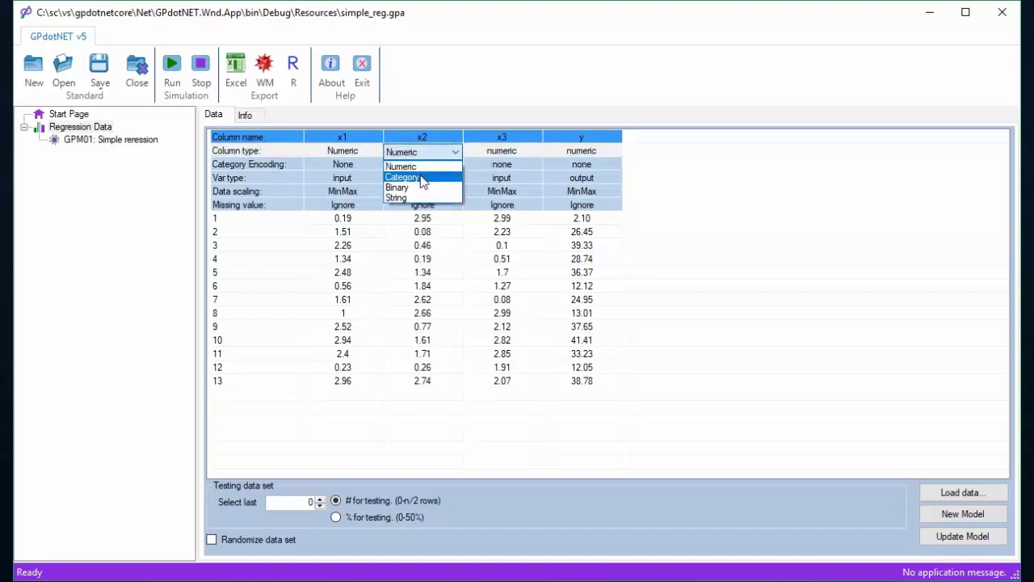
pyautogui.click(420, 178)
pyautogui.click(431, 163)
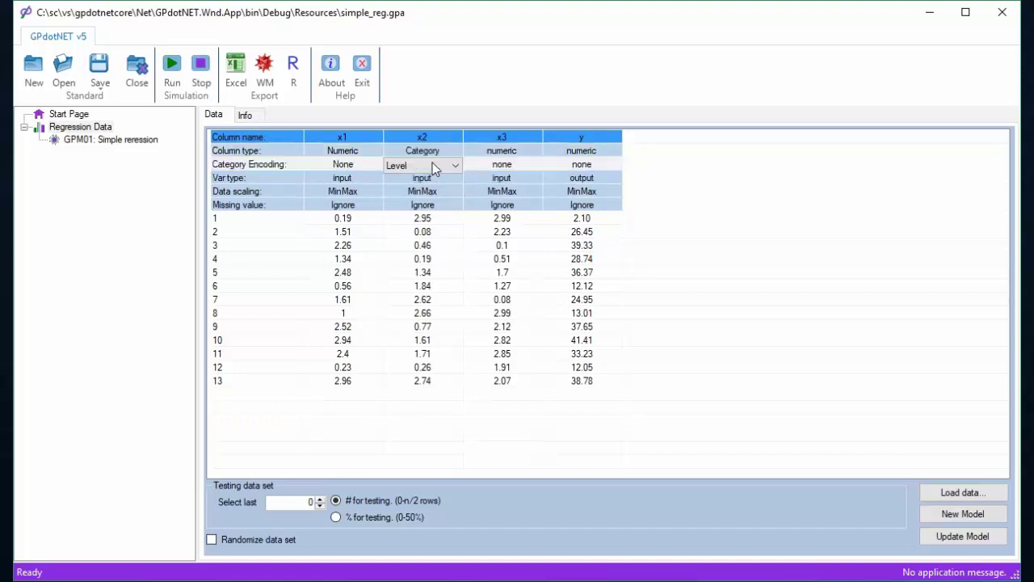
pyautogui.click(432, 162)
pyautogui.click(424, 179)
pyautogui.click(442, 154)
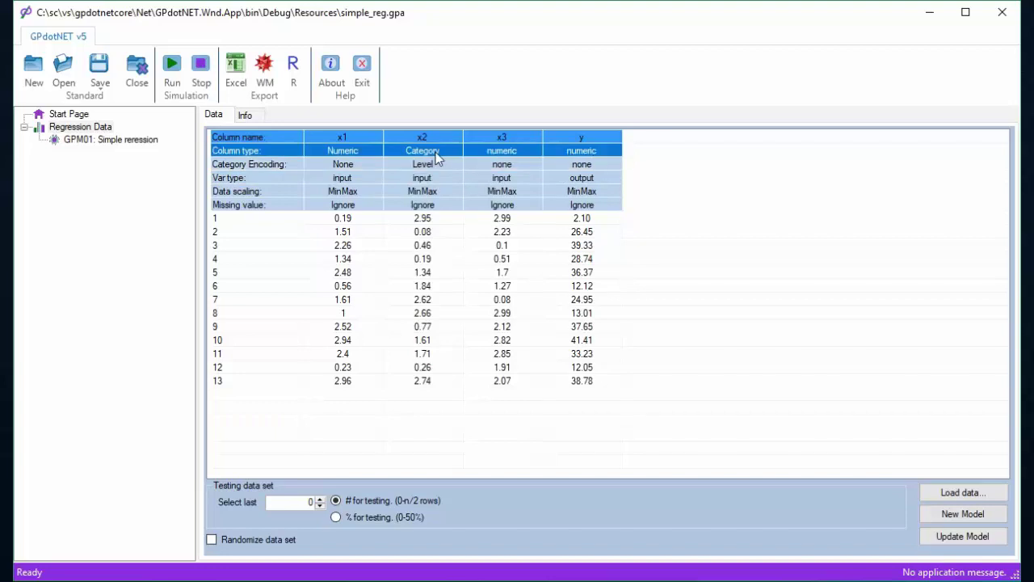
pyautogui.click(442, 154)
pyautogui.click(435, 164)
pyautogui.click(435, 164)
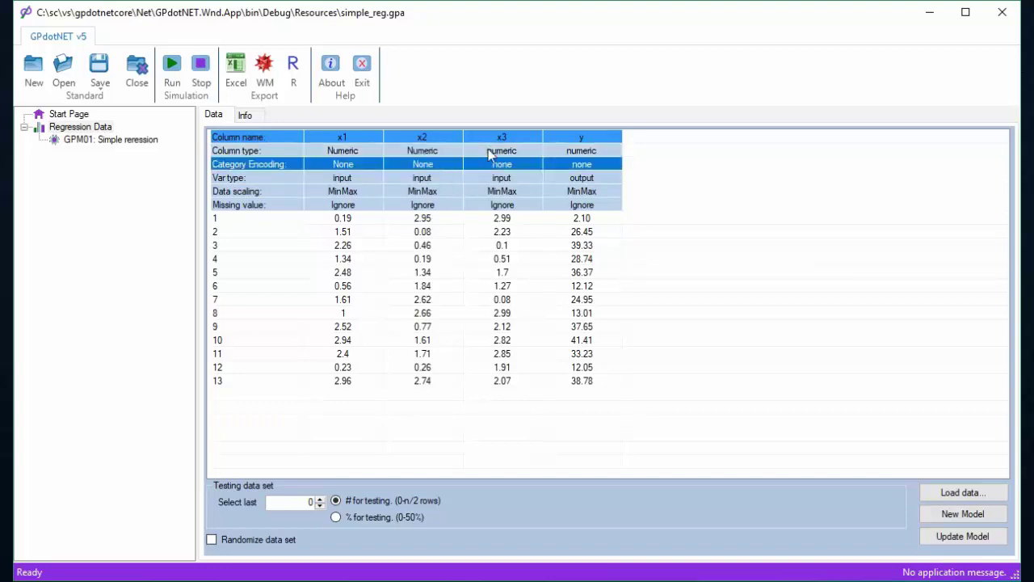
# - Keep x3 and y as Numeric column types
pyautogui.click(502, 154)
pyautogui.click(503, 154)
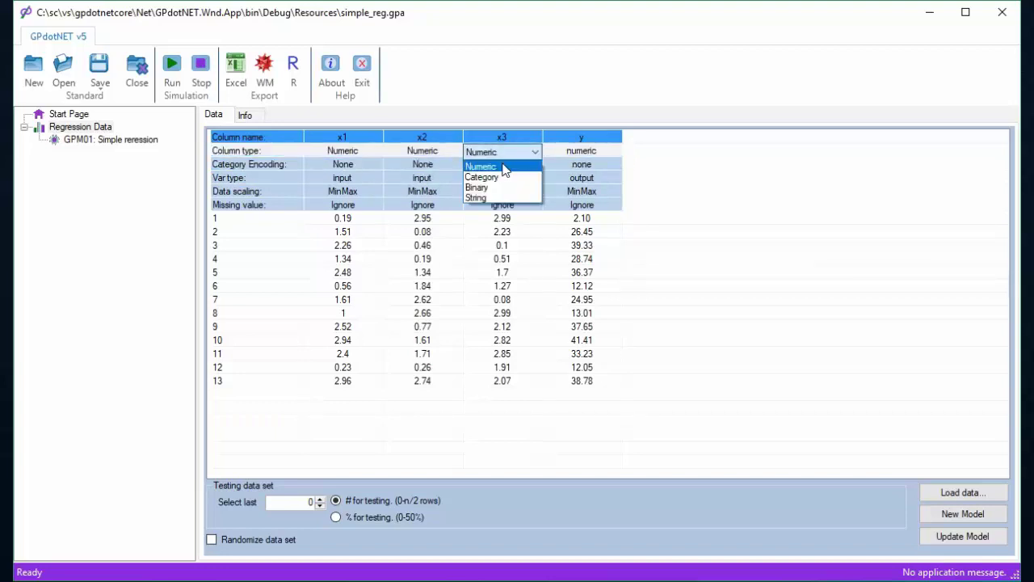
pyautogui.click(502, 165)
pyautogui.click(571, 153)
pyautogui.click(573, 154)
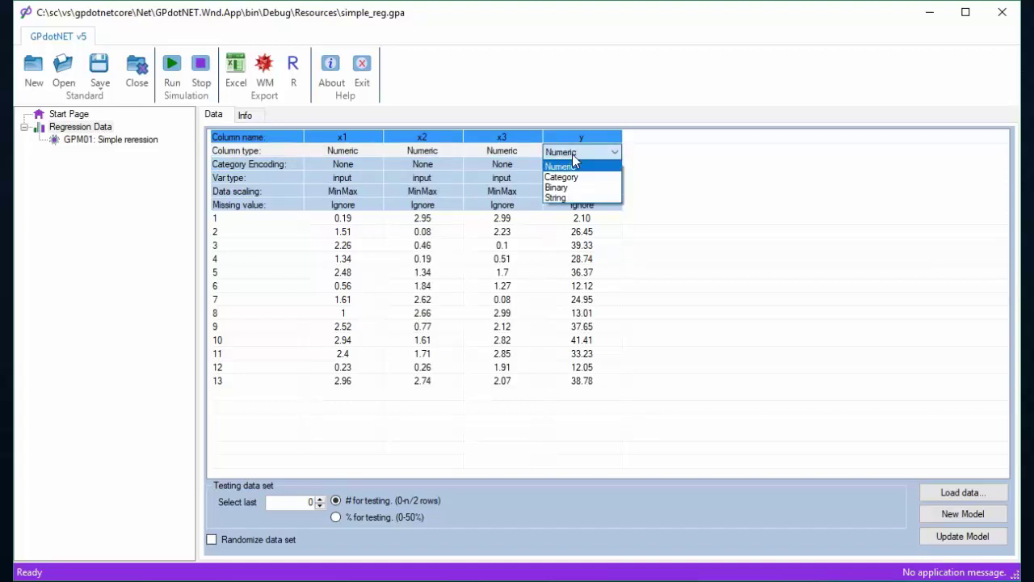
pyautogui.click(573, 167)
pyautogui.click(574, 167)
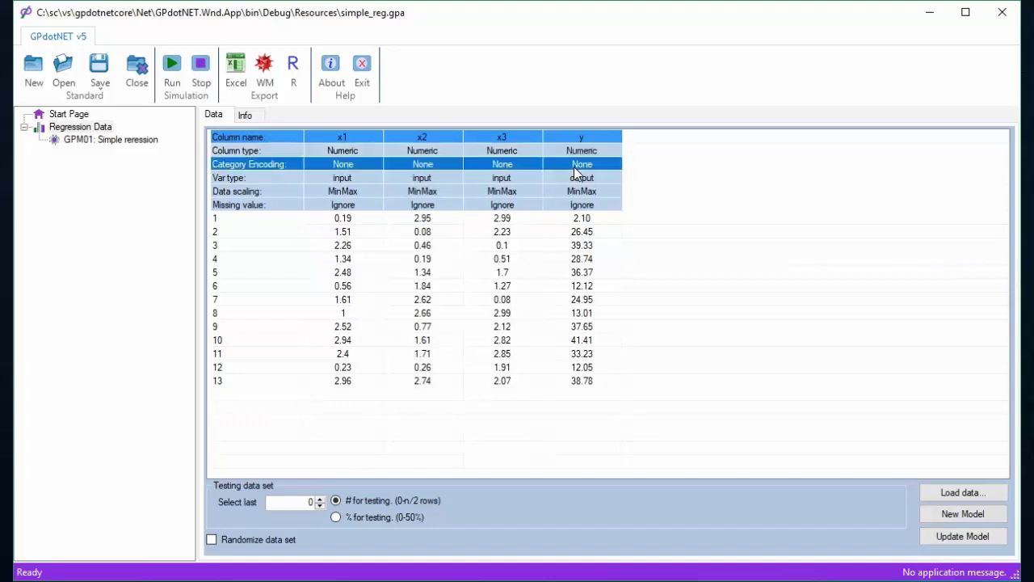
# - In the Var type row, choose Input for x1 and x2 and Output for y
pyautogui.click(291, 181)
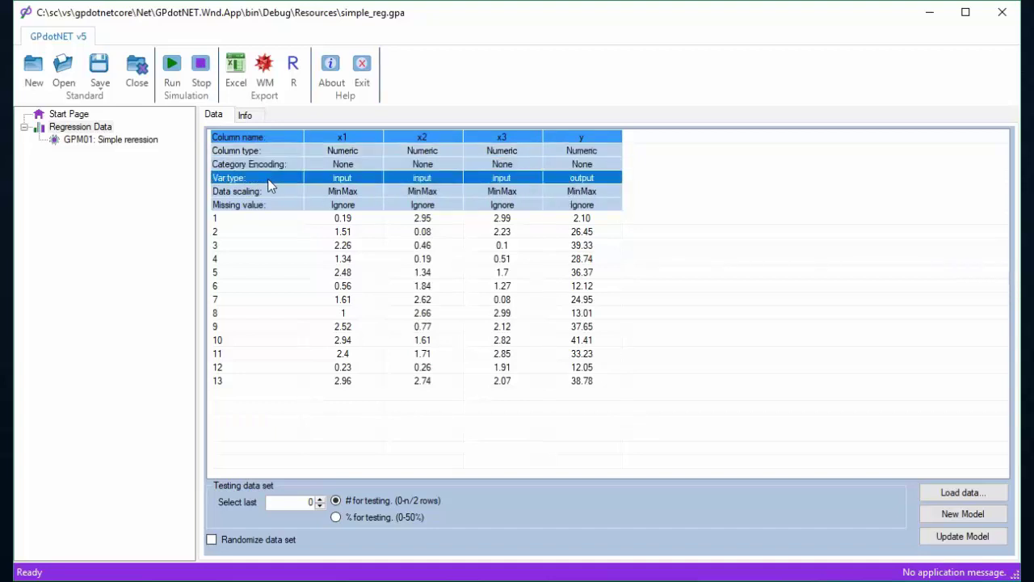
pyautogui.click(372, 181)
pyautogui.click(372, 181)
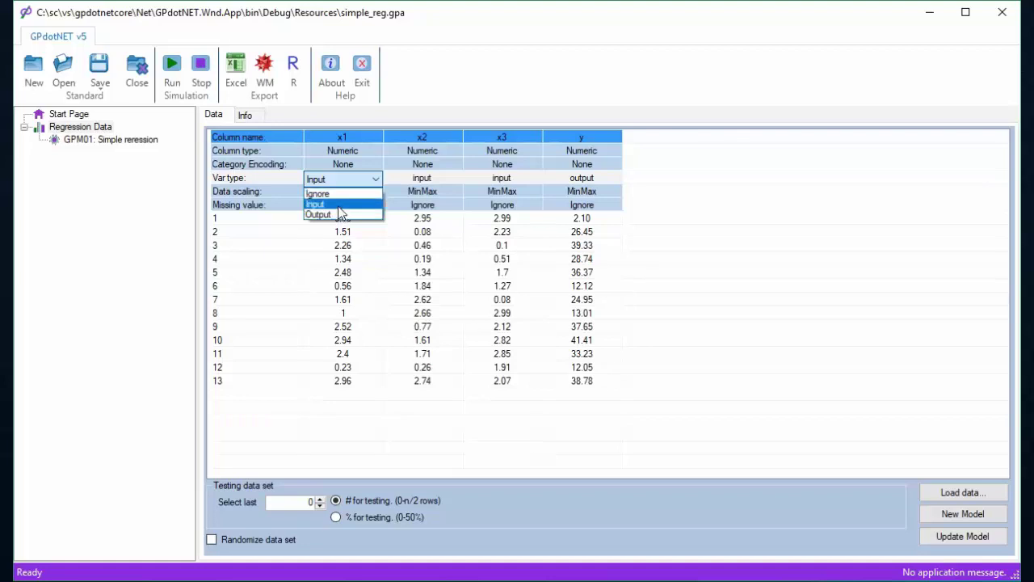
pyautogui.click(340, 209)
pyautogui.click(428, 176)
pyautogui.click(427, 175)
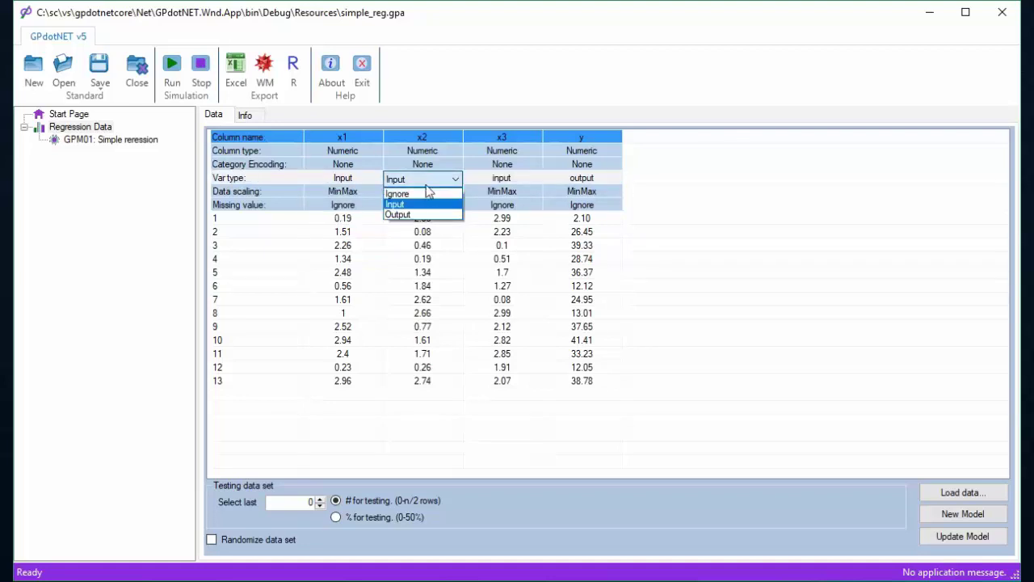
pyautogui.click(420, 208)
pyautogui.click(557, 179)
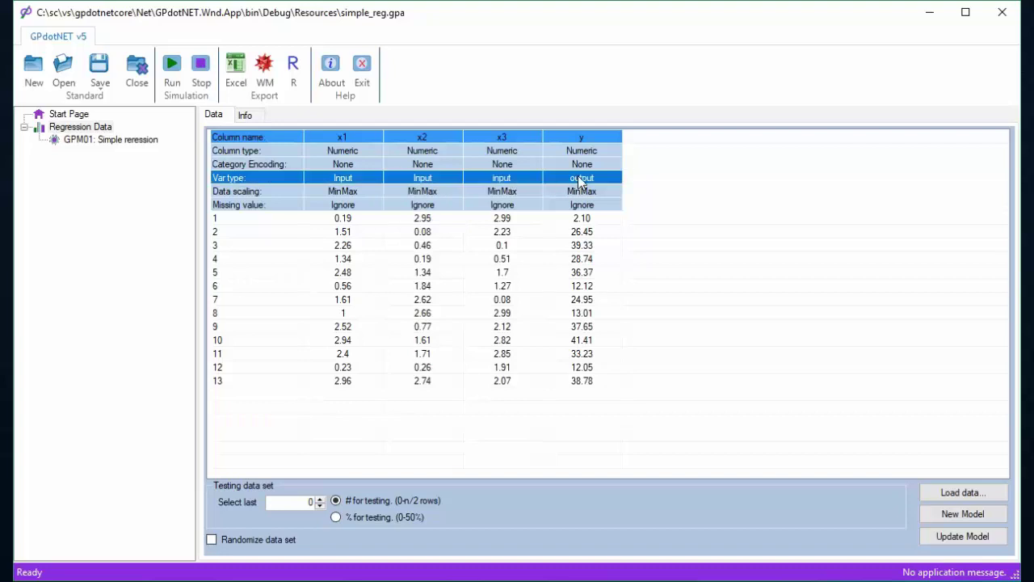
pyautogui.click(578, 179)
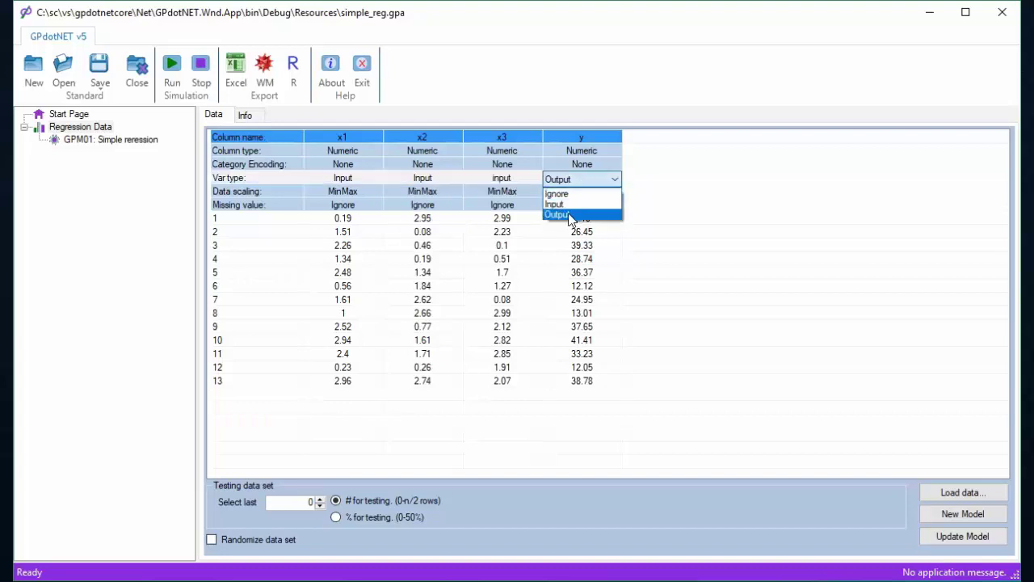
pyautogui.click(576, 210)
# - Change x1's data scaling from MinMax to None
pyautogui.click(583, 192)
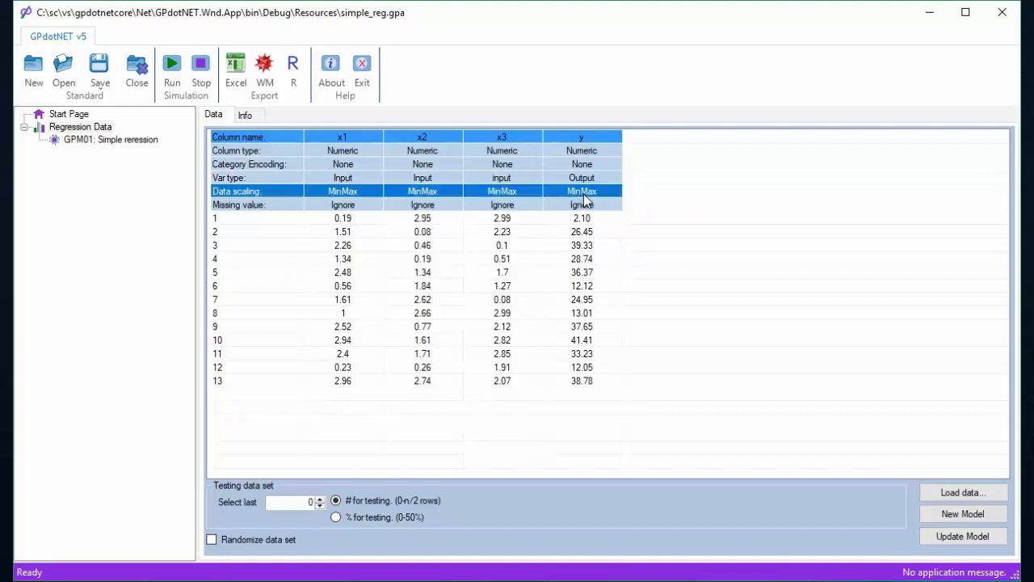
pyautogui.click(368, 192)
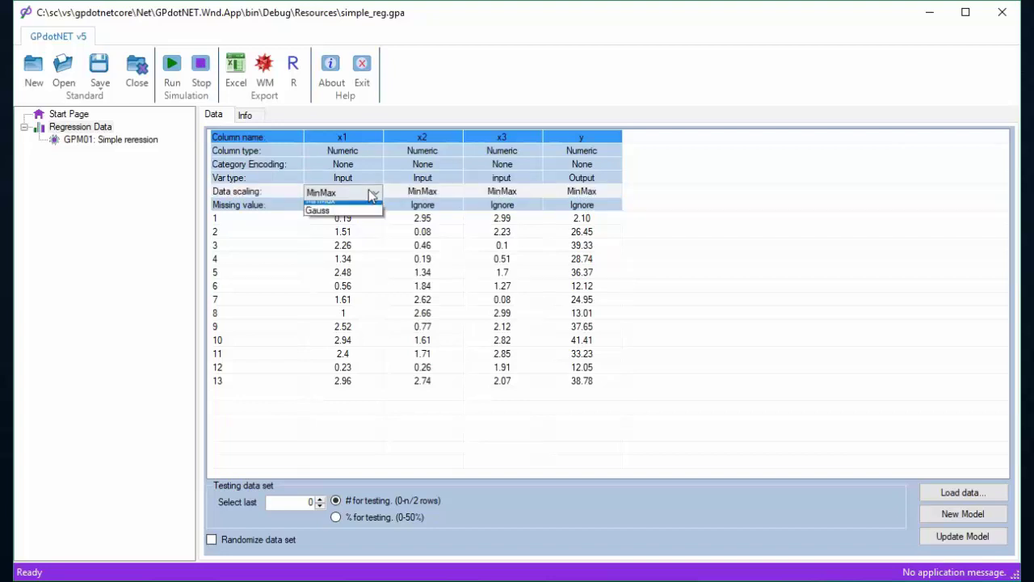
pyautogui.click(369, 193)
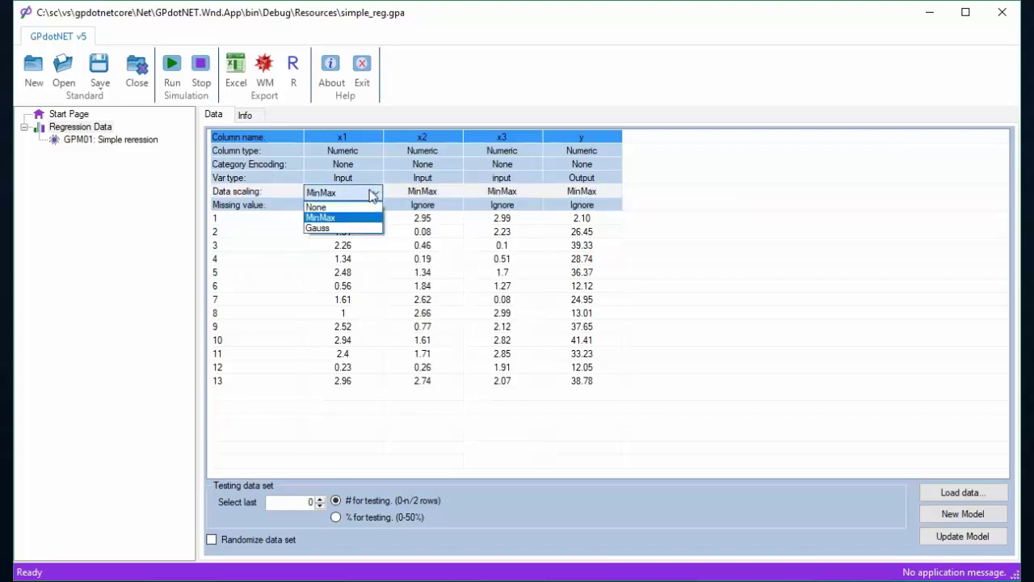
pyautogui.click(328, 219)
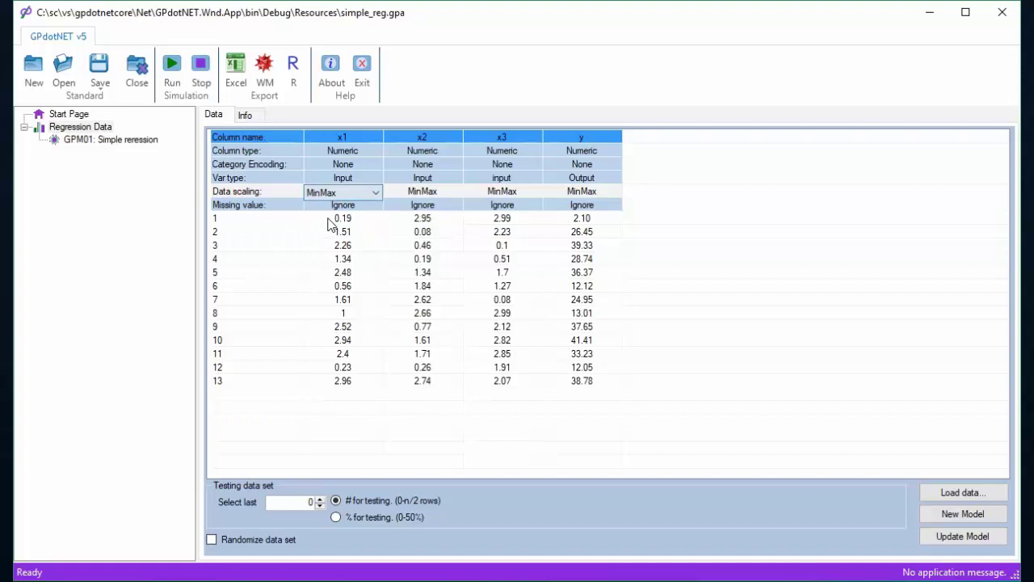
pyautogui.click(422, 232)
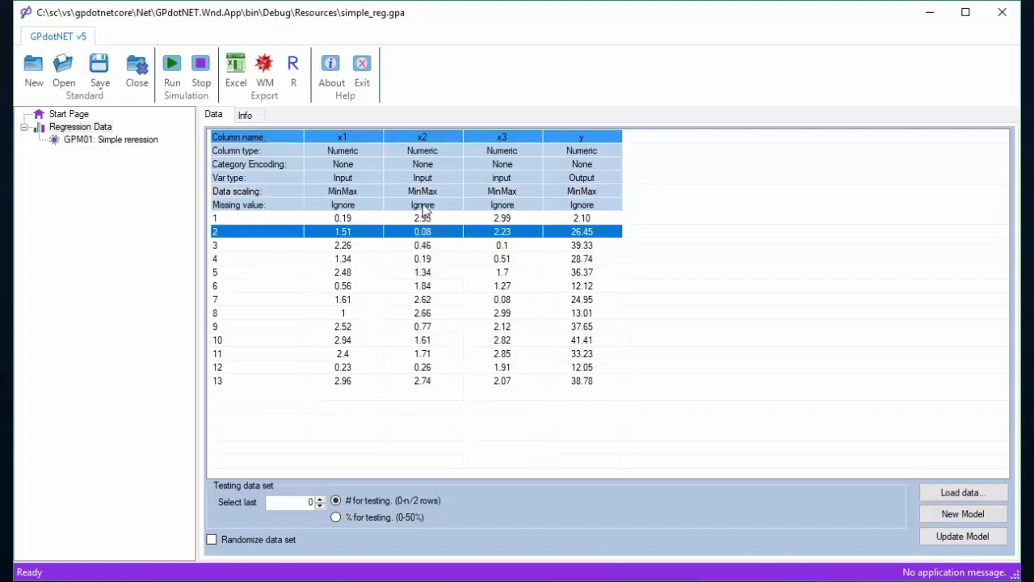
pyautogui.click(356, 194)
pyautogui.click(356, 195)
pyautogui.click(356, 194)
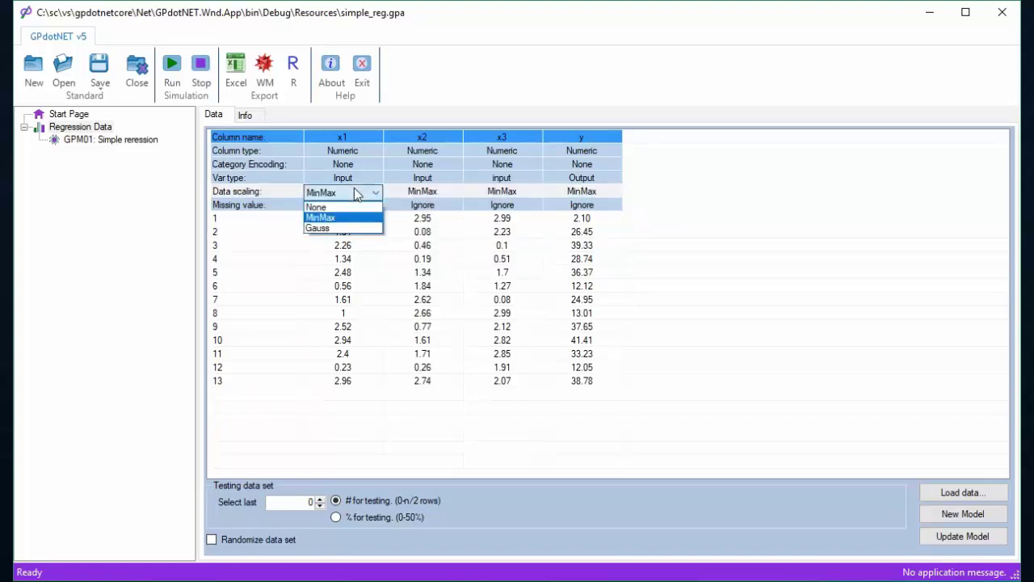
pyautogui.click(340, 207)
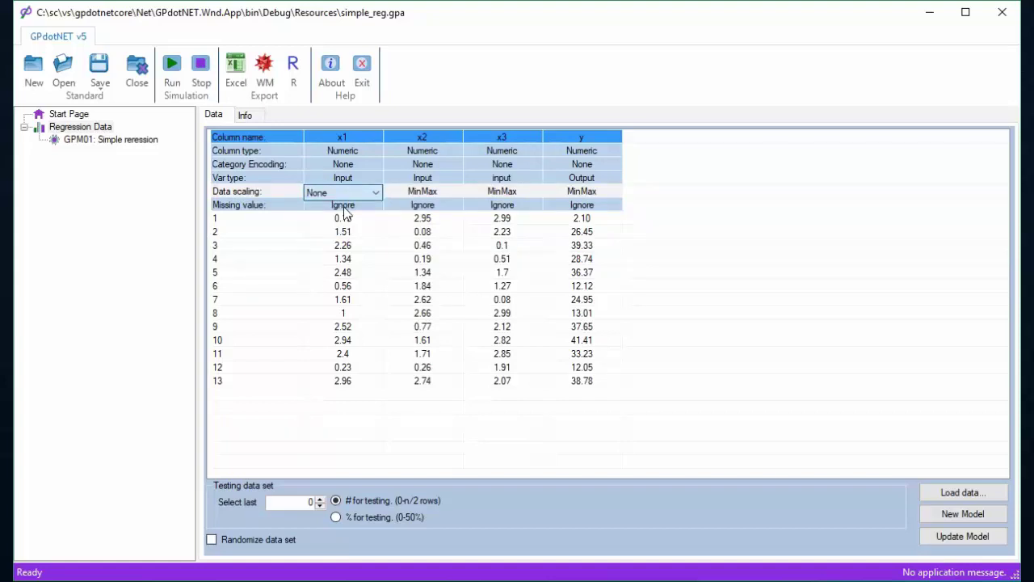
# - Set data scaling to None for x2 and x3
pyautogui.click(422, 194)
pyautogui.click(422, 194)
pyautogui.click(422, 194)
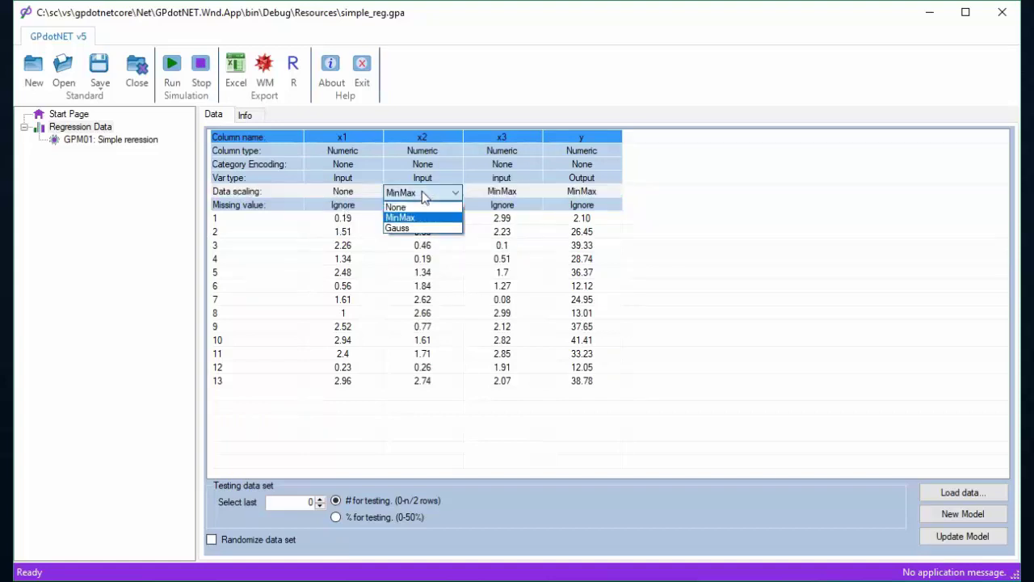
pyautogui.click(418, 209)
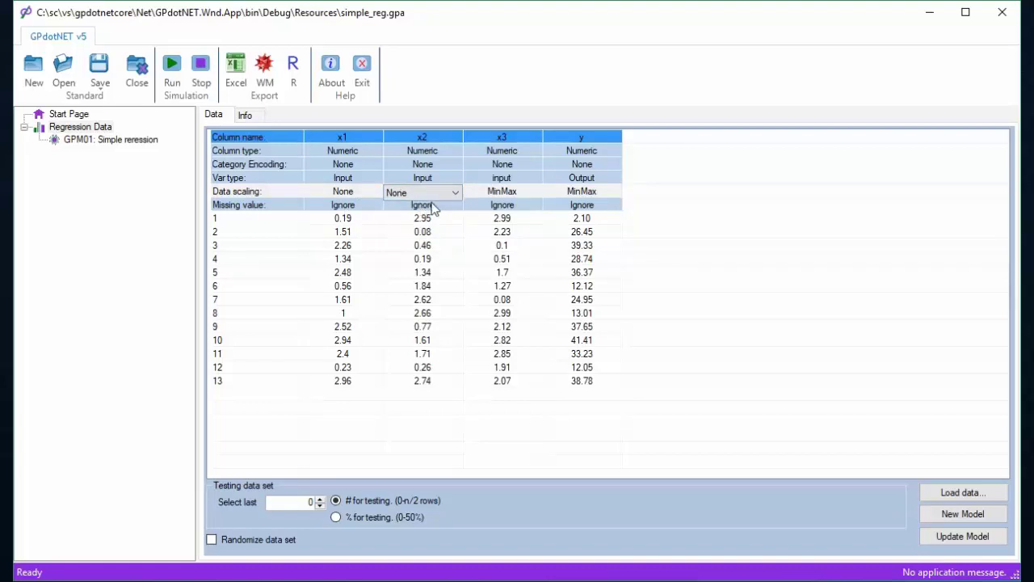
pyautogui.click(509, 196)
pyautogui.click(509, 197)
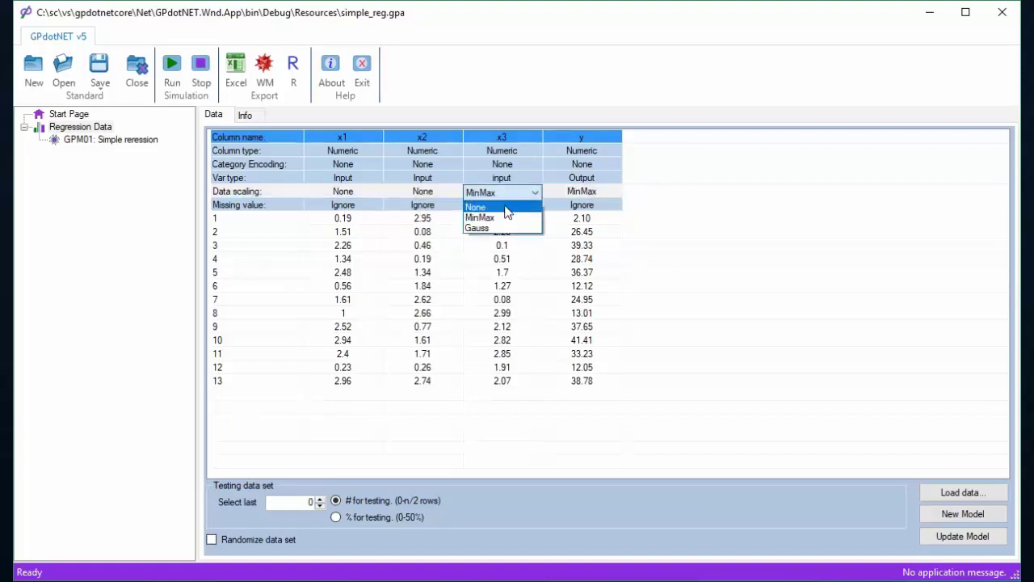
pyautogui.click(507, 207)
pyautogui.click(580, 192)
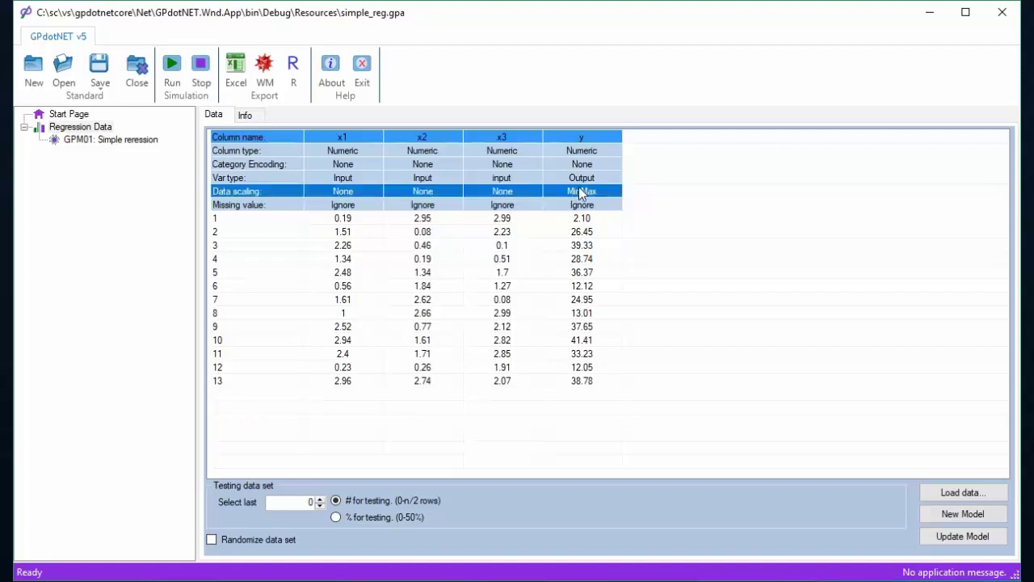
pyautogui.click(580, 192)
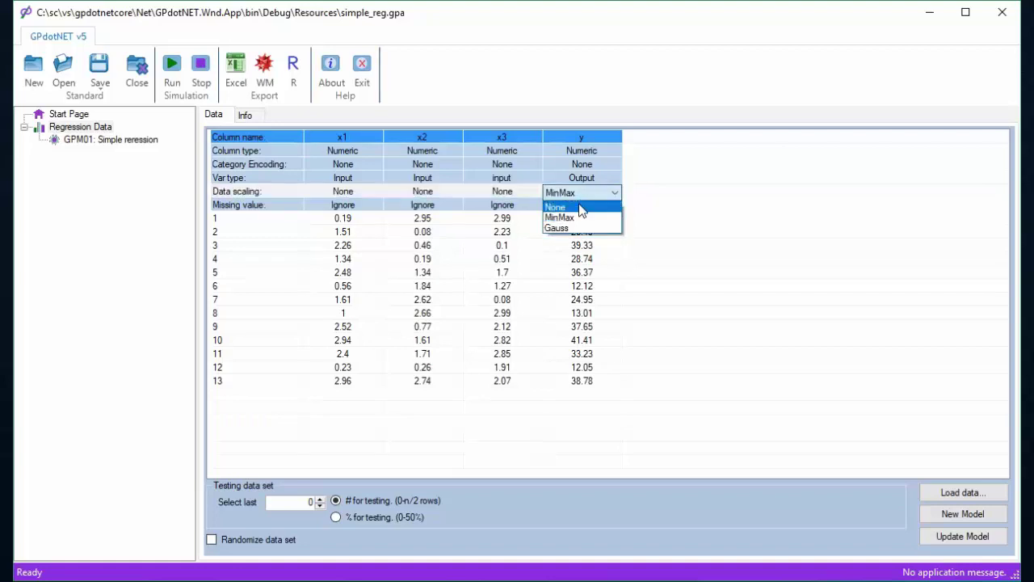
# - Set y's data scaling to None and keep Ignore for x1 and x2 missing values
pyautogui.click(581, 208)
pyautogui.click(598, 259)
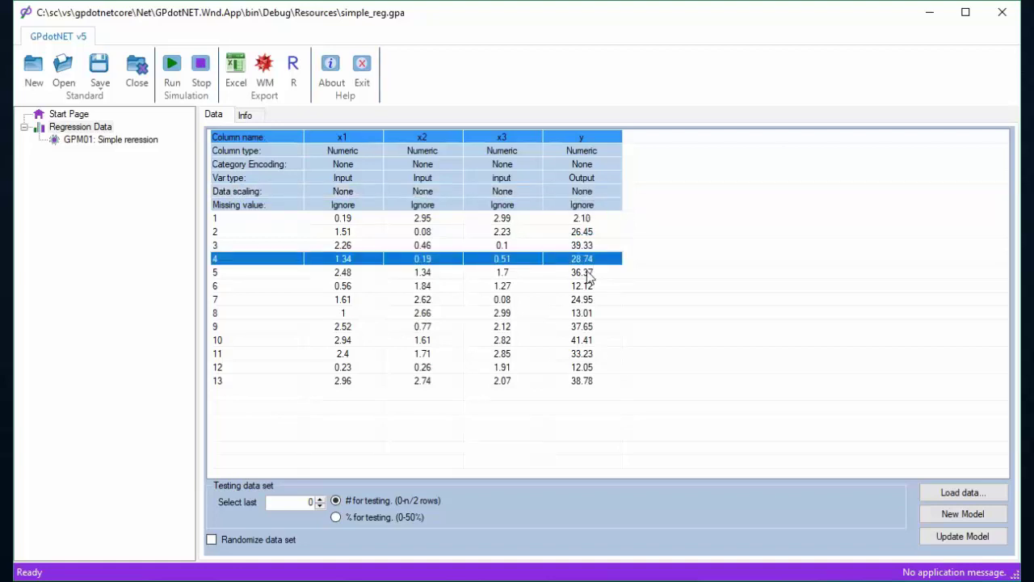
pyautogui.click(369, 209)
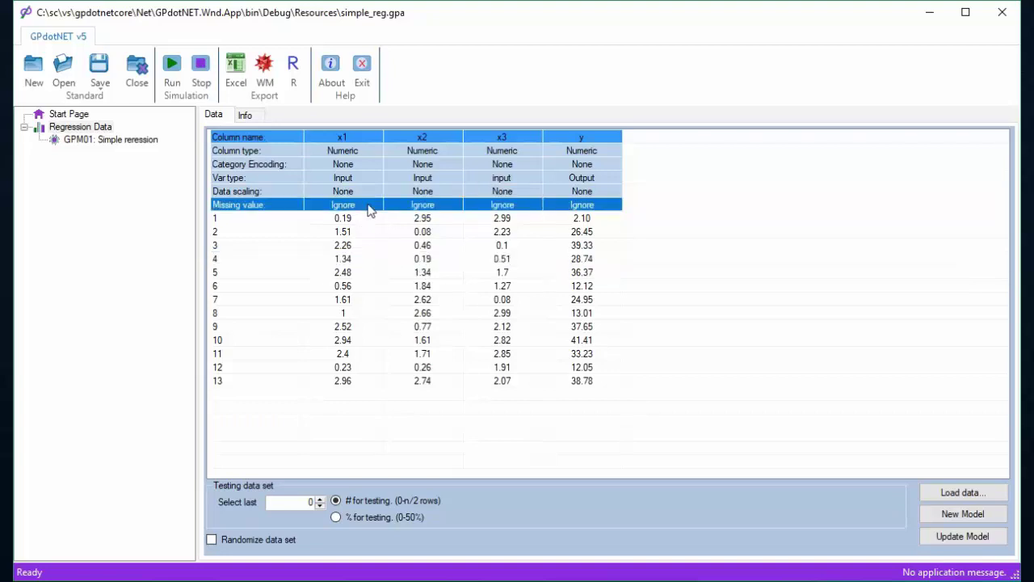
pyautogui.click(367, 204)
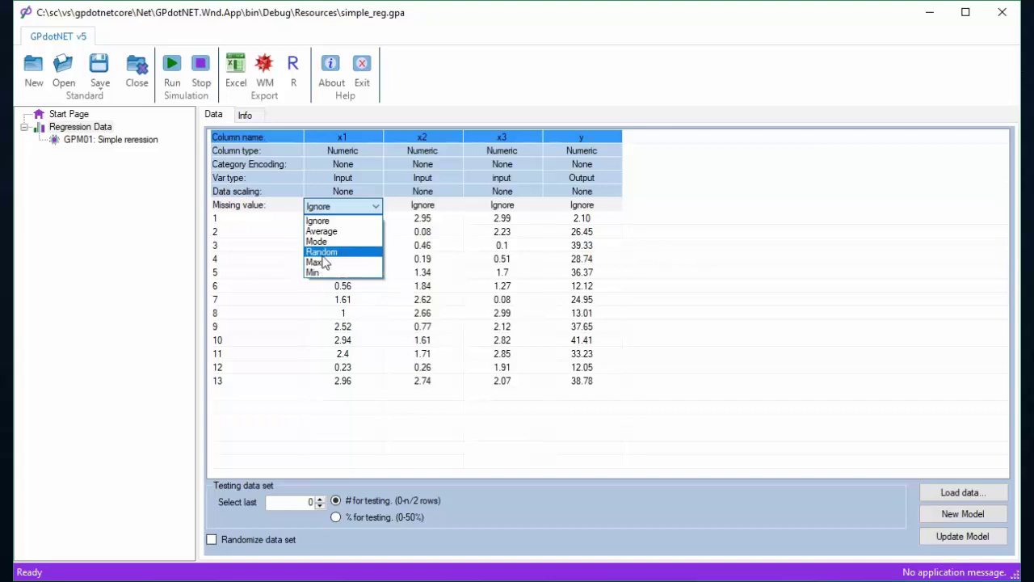
pyautogui.click(351, 206)
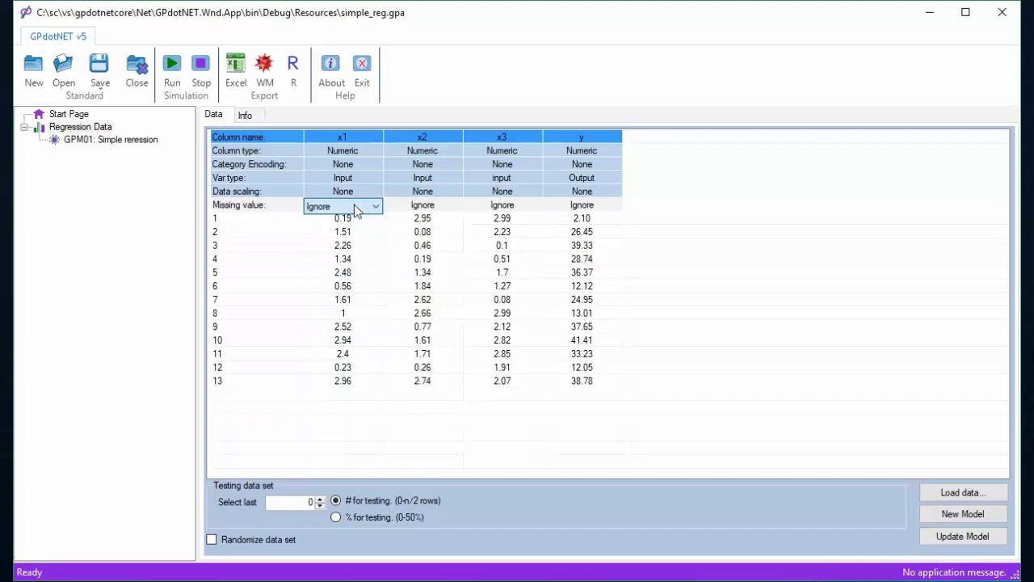
pyautogui.click(431, 208)
pyautogui.click(430, 206)
pyautogui.click(428, 205)
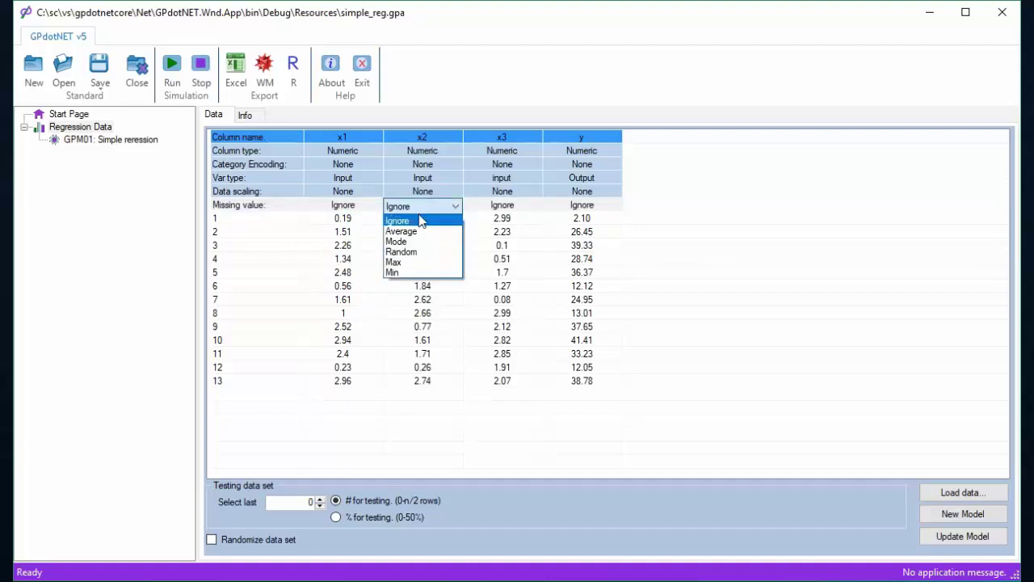
pyautogui.click(420, 222)
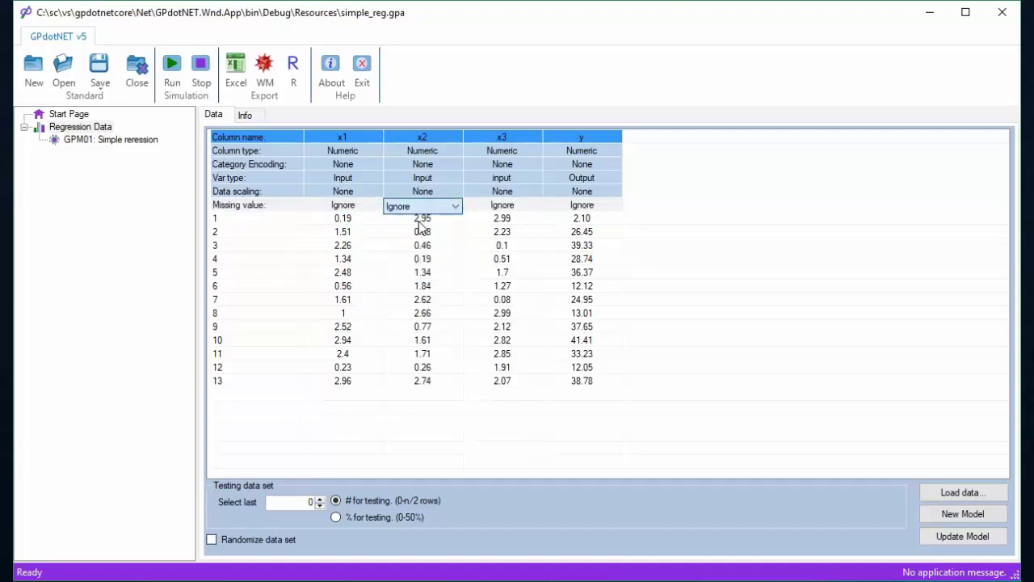
# - Keep Ignore as the missing-value handling for x3 and y
pyautogui.click(503, 208)
pyautogui.click(502, 208)
pyautogui.click(503, 208)
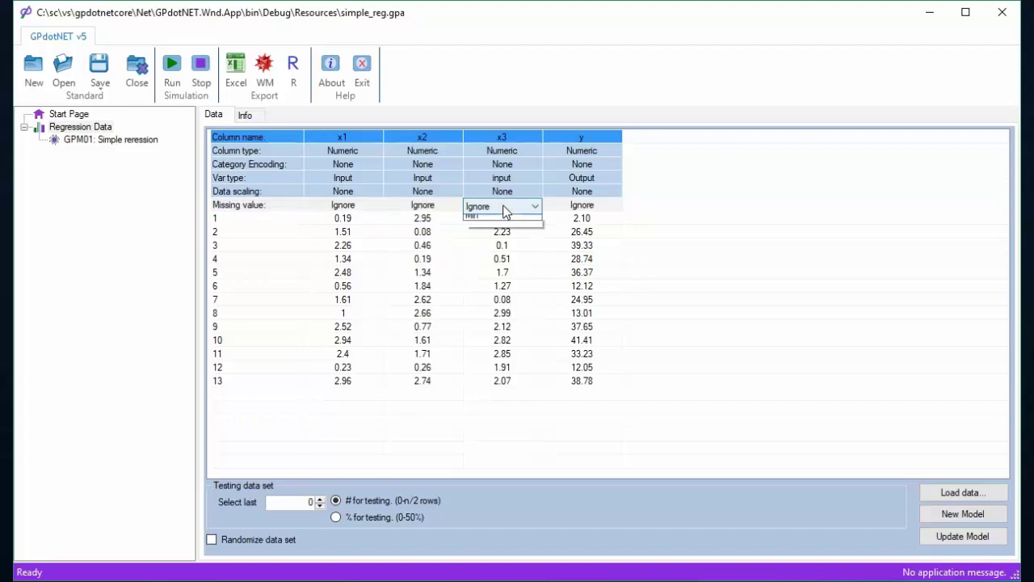
pyautogui.click(495, 221)
pyautogui.click(510, 235)
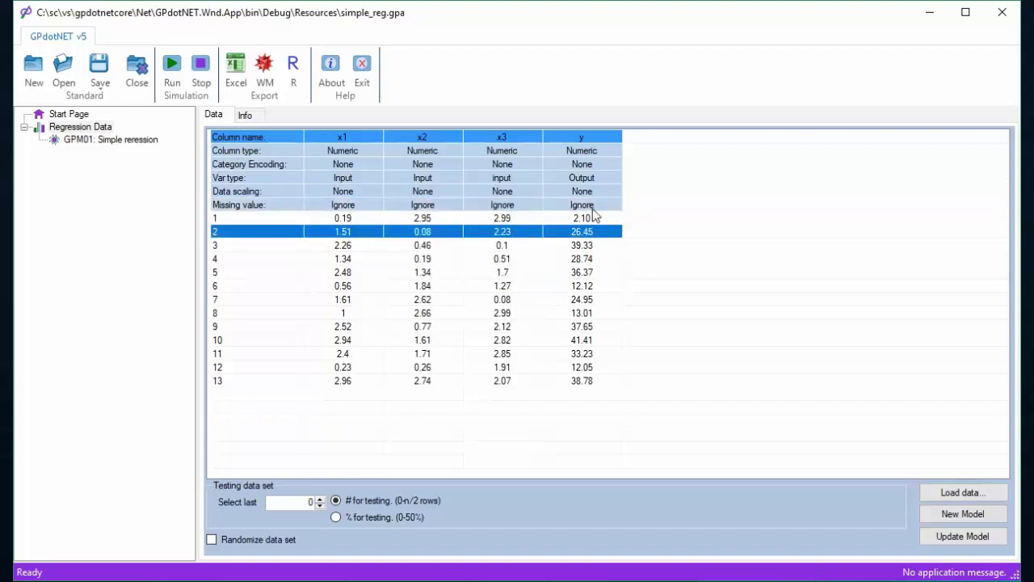
pyautogui.click(592, 207)
pyautogui.click(595, 208)
pyautogui.click(595, 207)
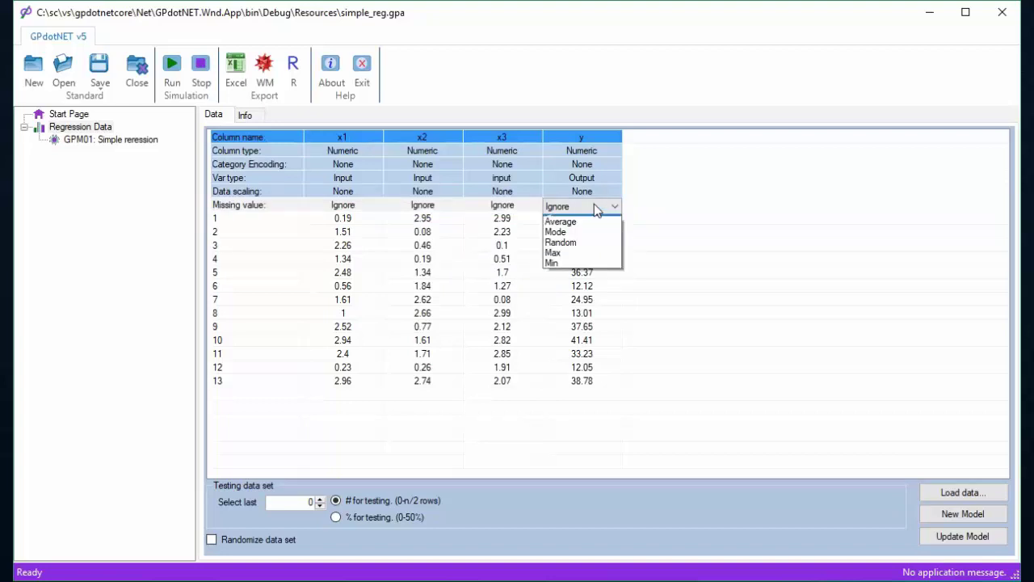
pyautogui.click(577, 221)
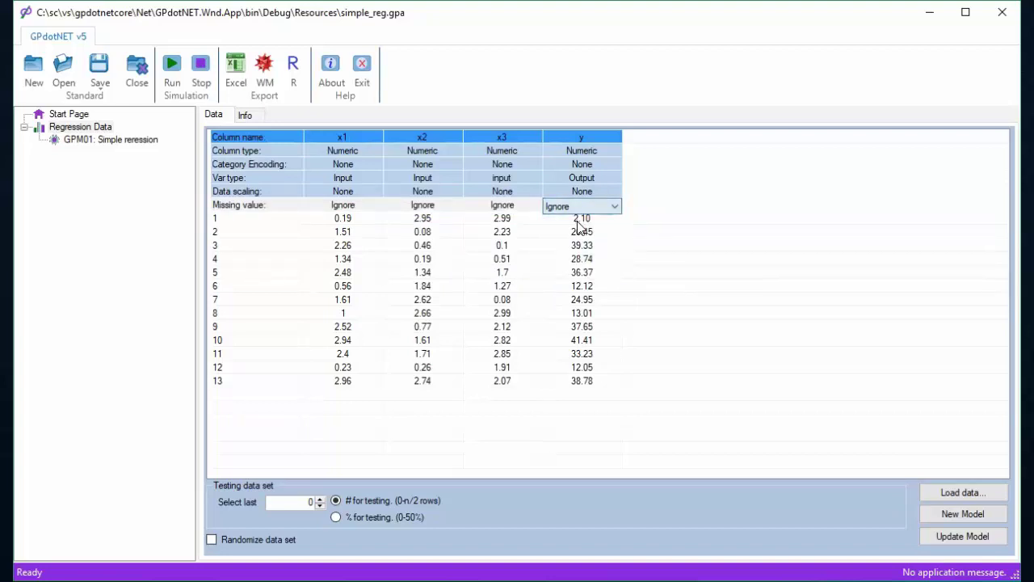
pyautogui.click(576, 256)
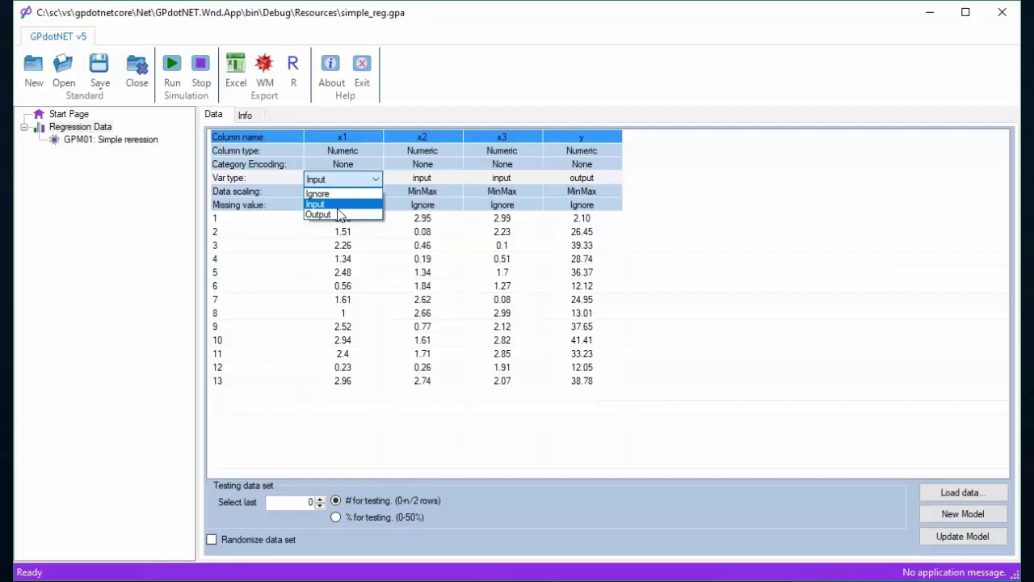
# - Keep x1 and x2 as Input variables and make y the Output variable
pyautogui.click(339, 205)
pyautogui.click(428, 178)
pyautogui.click(427, 178)
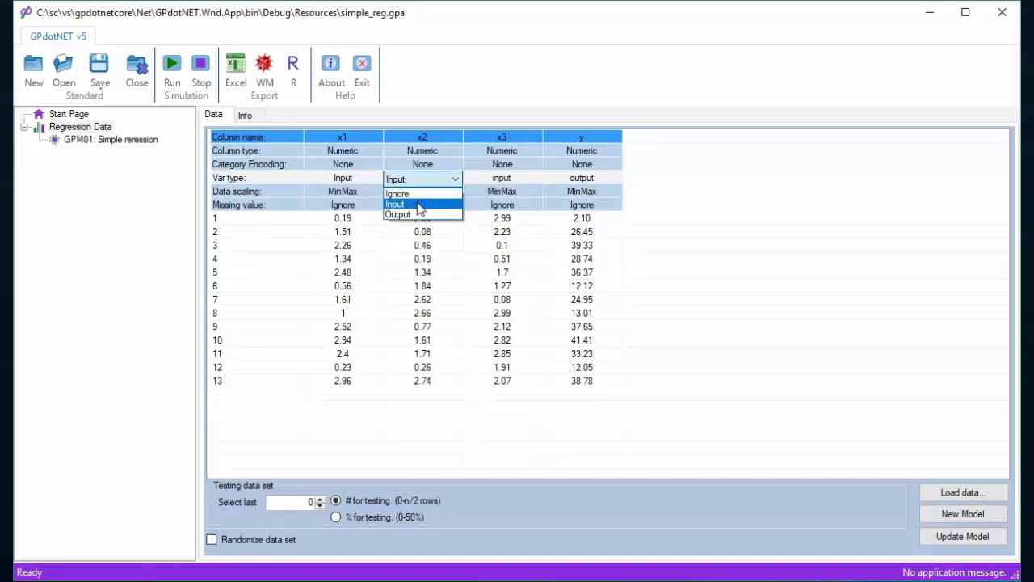
pyautogui.click(419, 204)
pyautogui.click(582, 179)
pyautogui.click(581, 178)
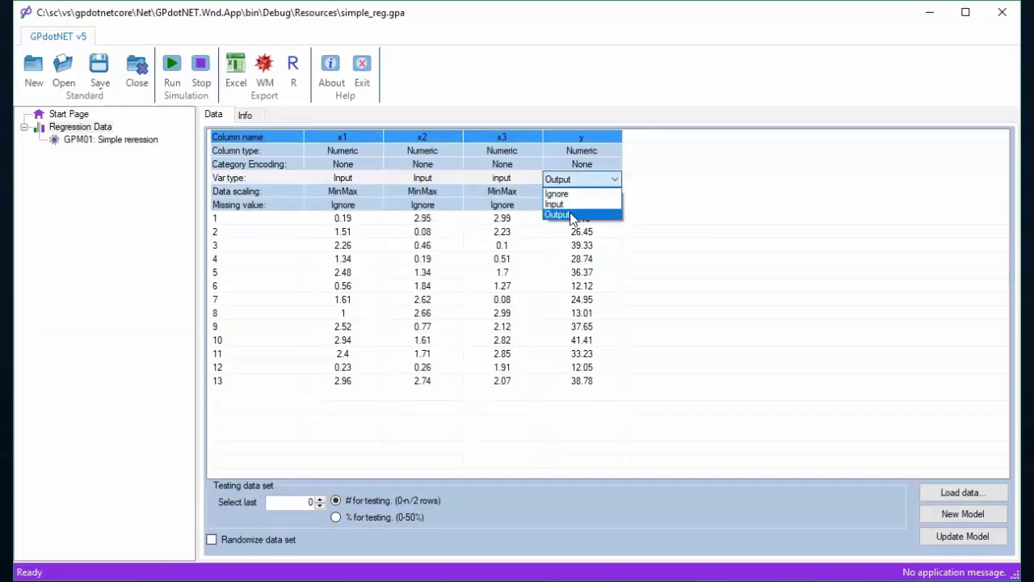
pyautogui.click(572, 214)
# - Set x1's data scaling to None
pyautogui.click(585, 194)
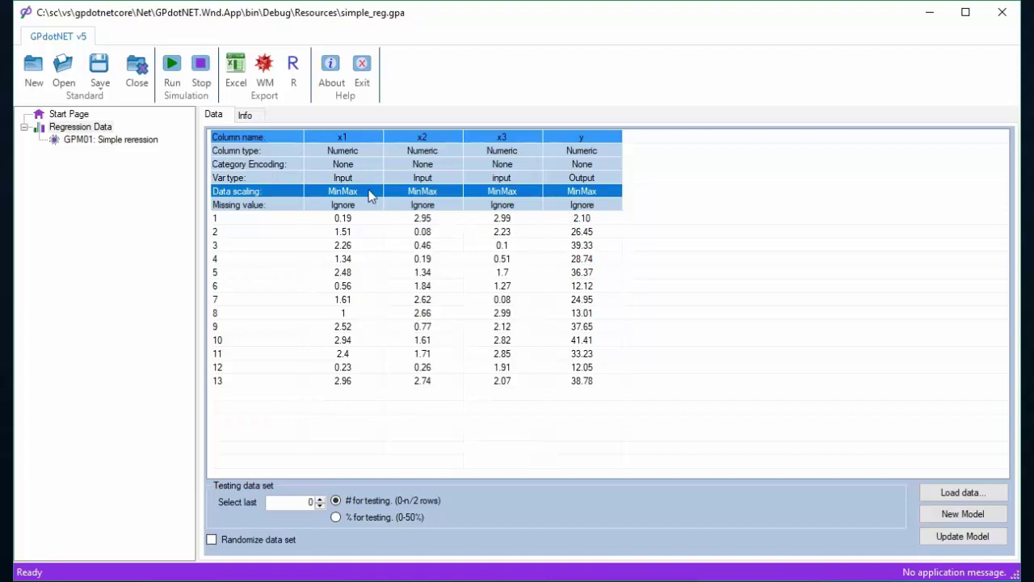
pyautogui.click(369, 197)
pyautogui.click(370, 197)
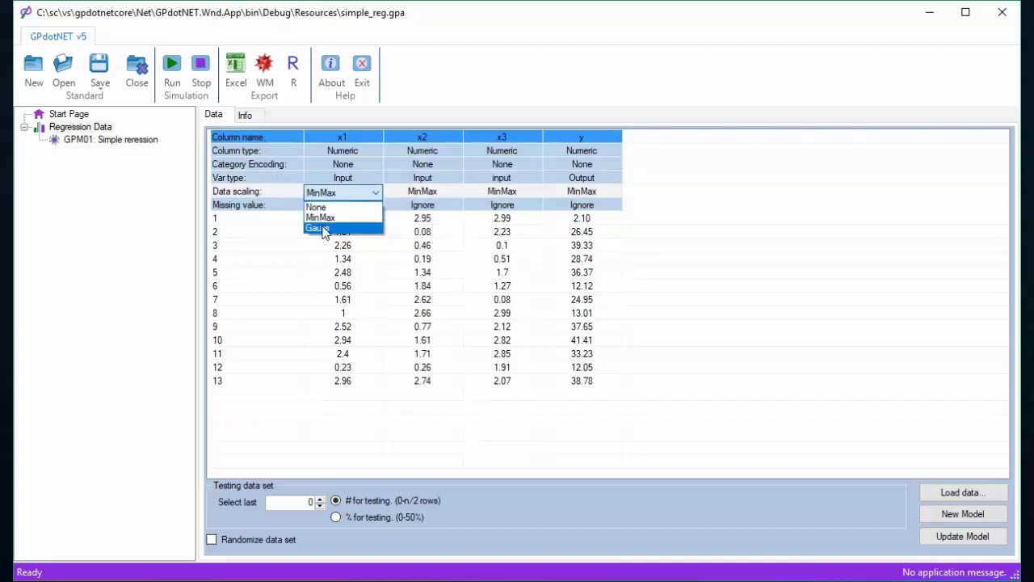
pyautogui.click(324, 228)
pyautogui.click(328, 231)
pyautogui.click(353, 194)
pyautogui.click(353, 195)
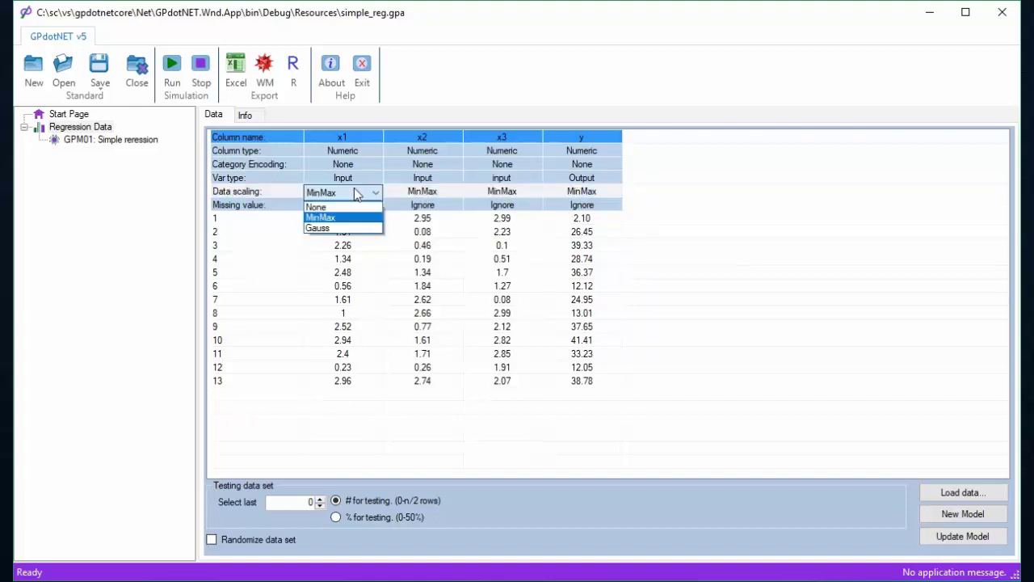
pyautogui.click(347, 207)
# - Set data scaling to None for x2, x3 and y
pyautogui.click(423, 194)
pyautogui.click(423, 206)
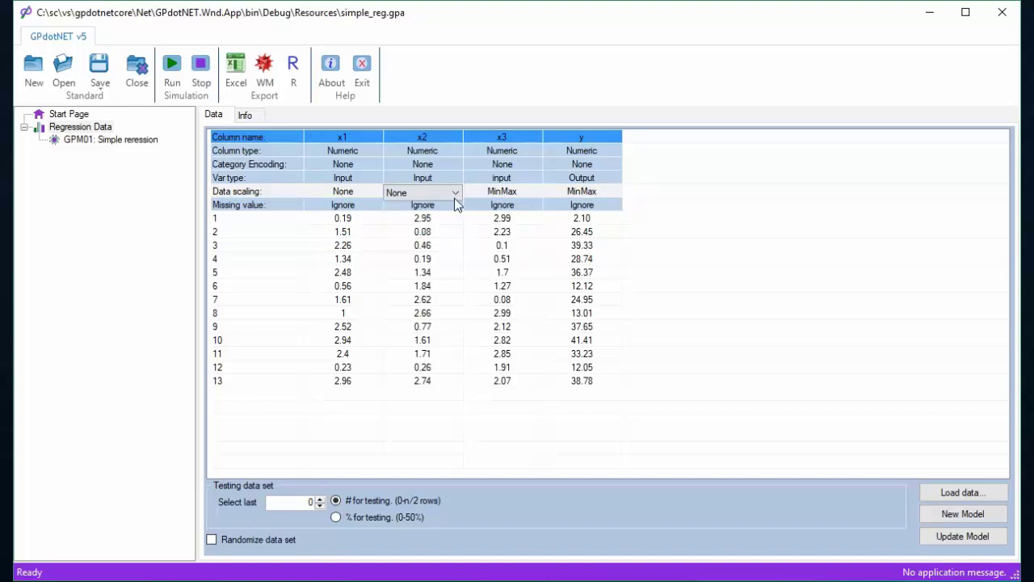
pyautogui.click(502, 192)
pyautogui.click(508, 192)
pyautogui.click(508, 207)
pyautogui.click(579, 194)
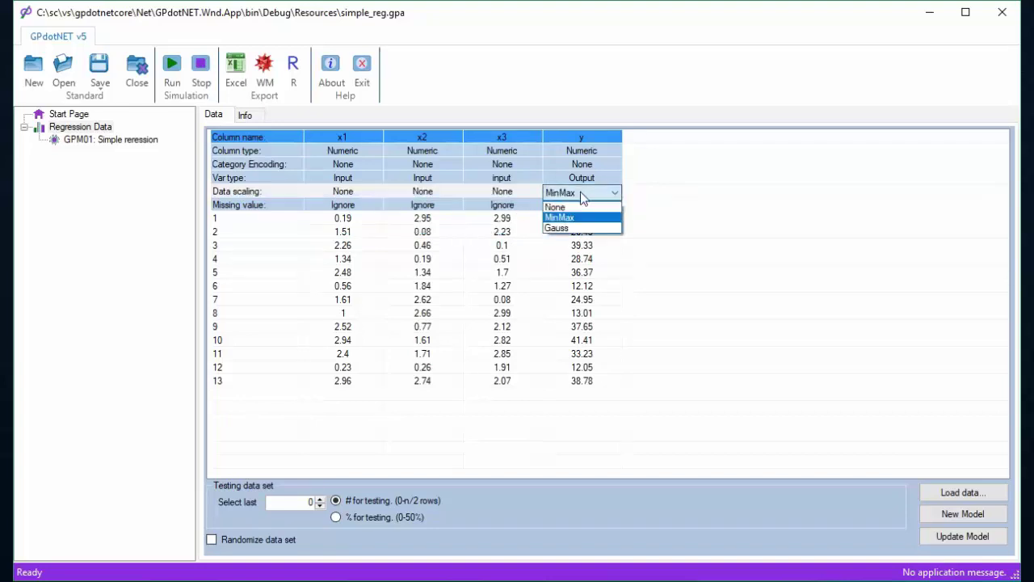
pyautogui.click(582, 207)
pyautogui.click(599, 259)
# - Keep Ignore for the x1 and x2 missing values
pyautogui.click(367, 206)
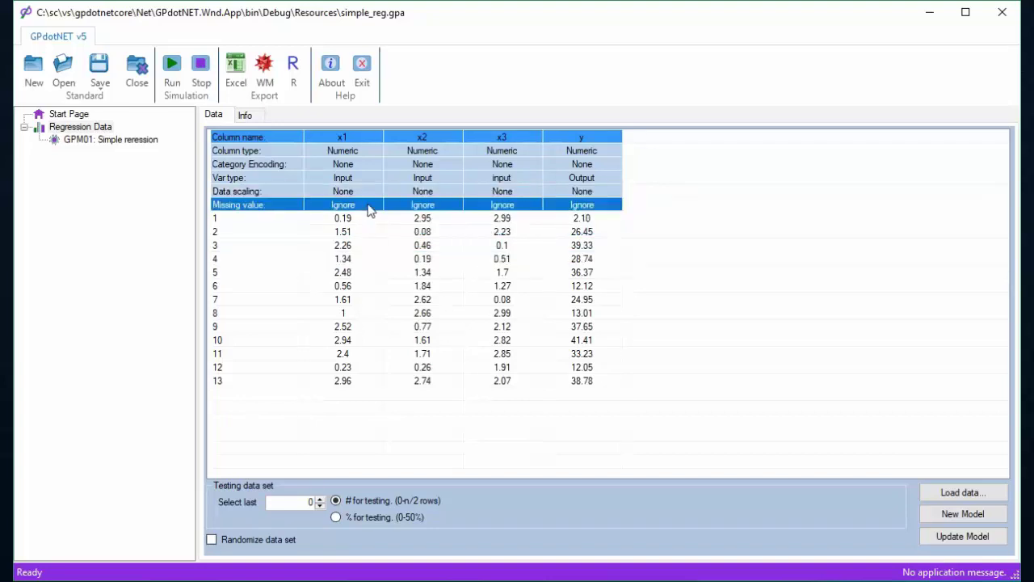
pyautogui.click(368, 206)
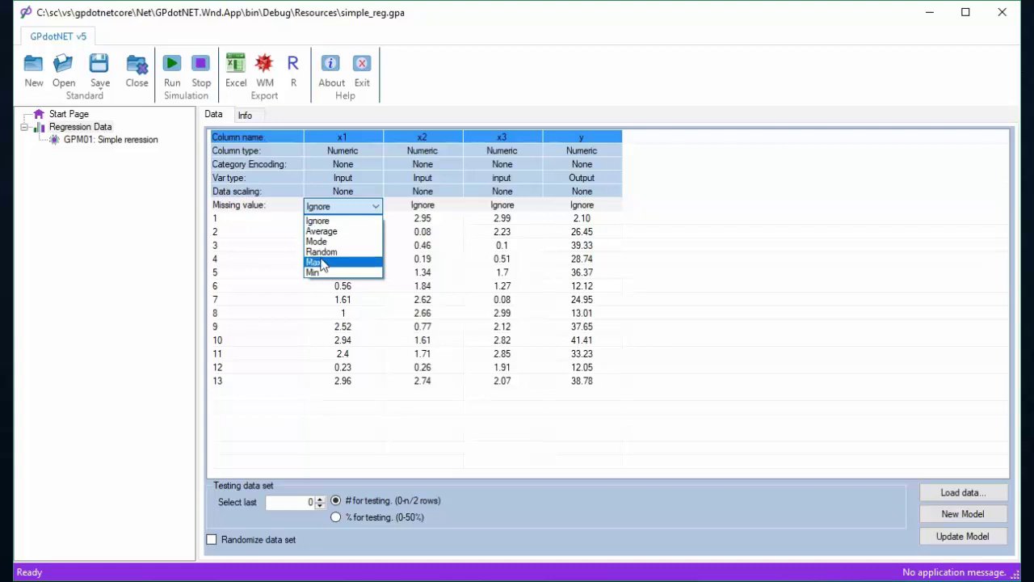
pyautogui.click(354, 205)
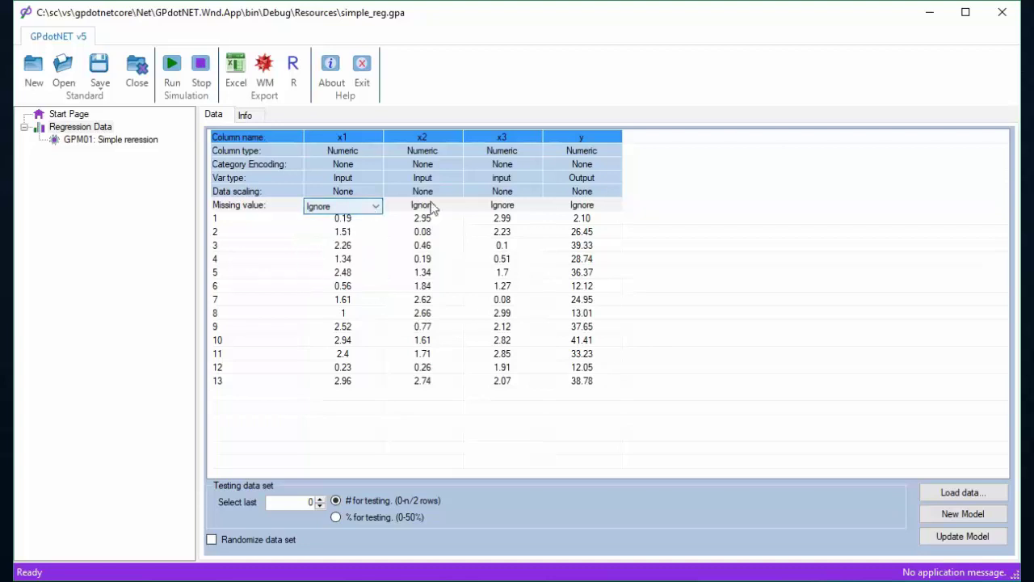
pyautogui.click(429, 206)
pyautogui.click(421, 220)
pyautogui.click(497, 207)
pyautogui.click(497, 207)
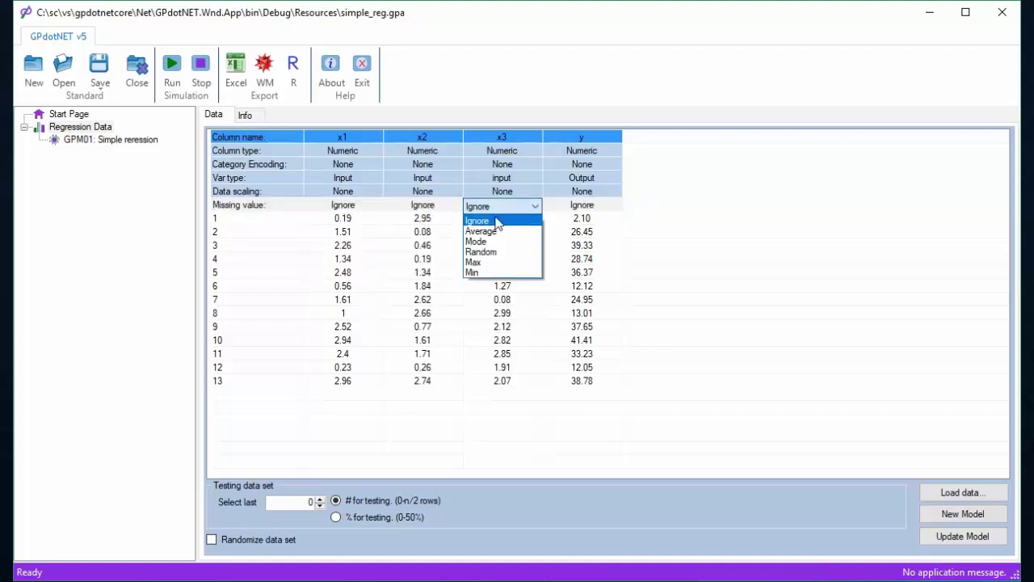
# - Recheck missing values as Ignore for x1, x2, x3 and y
pyautogui.click(356, 206)
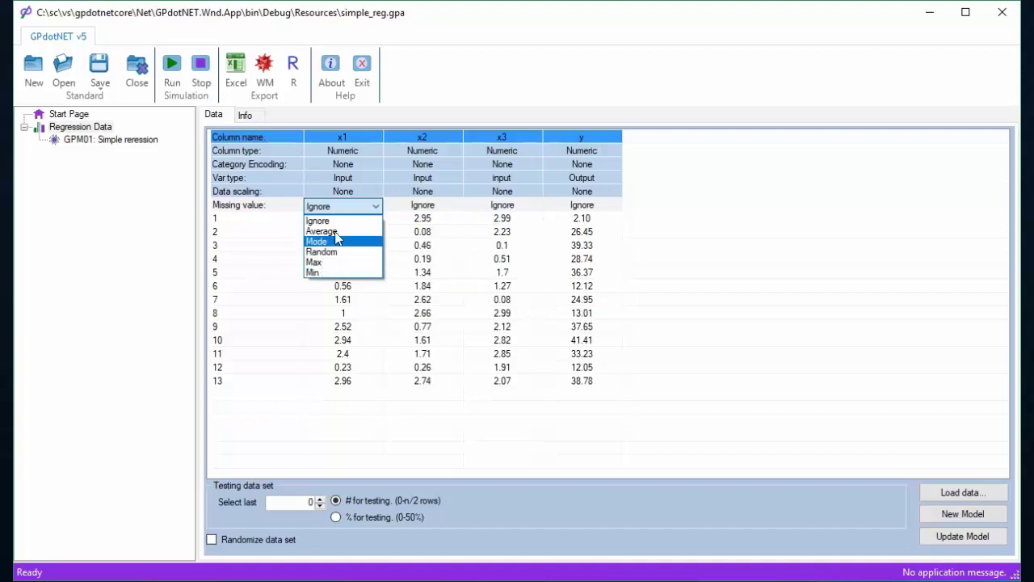
pyautogui.click(355, 206)
pyautogui.click(428, 206)
pyautogui.click(456, 207)
pyautogui.click(503, 208)
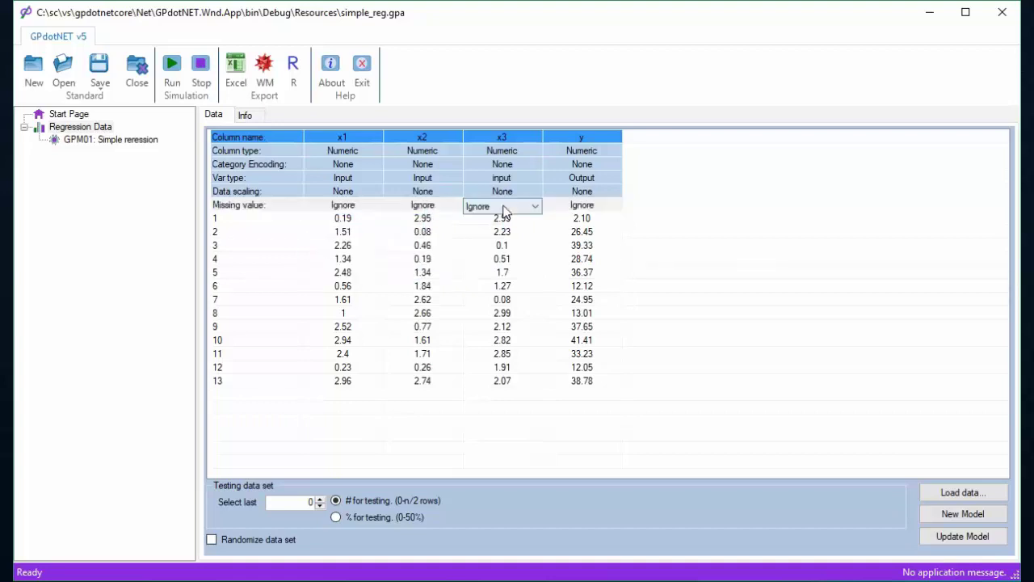
pyautogui.click(505, 210)
pyautogui.click(502, 219)
pyautogui.click(594, 211)
pyautogui.click(587, 209)
pyautogui.click(588, 215)
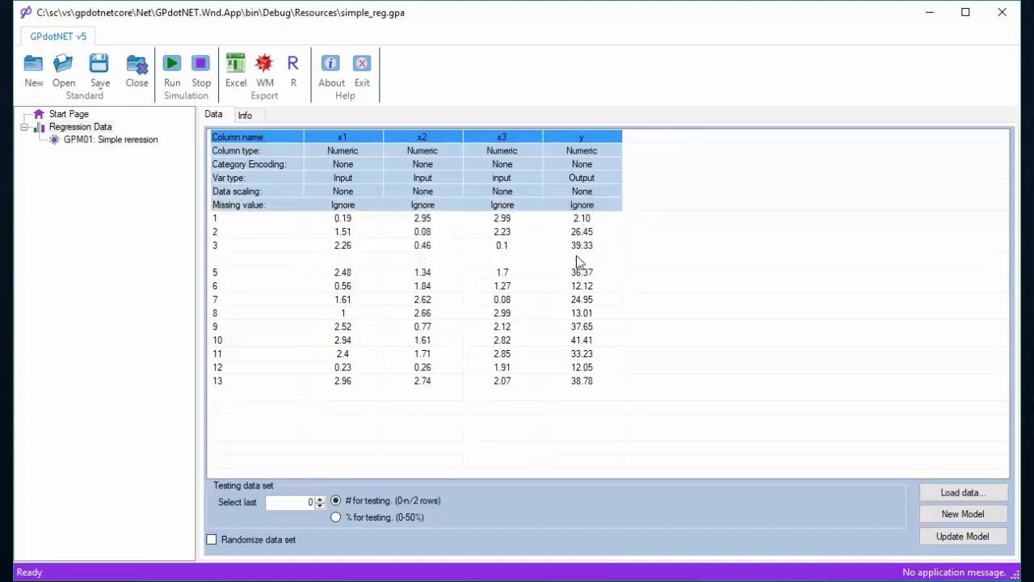
pyautogui.click(577, 261)
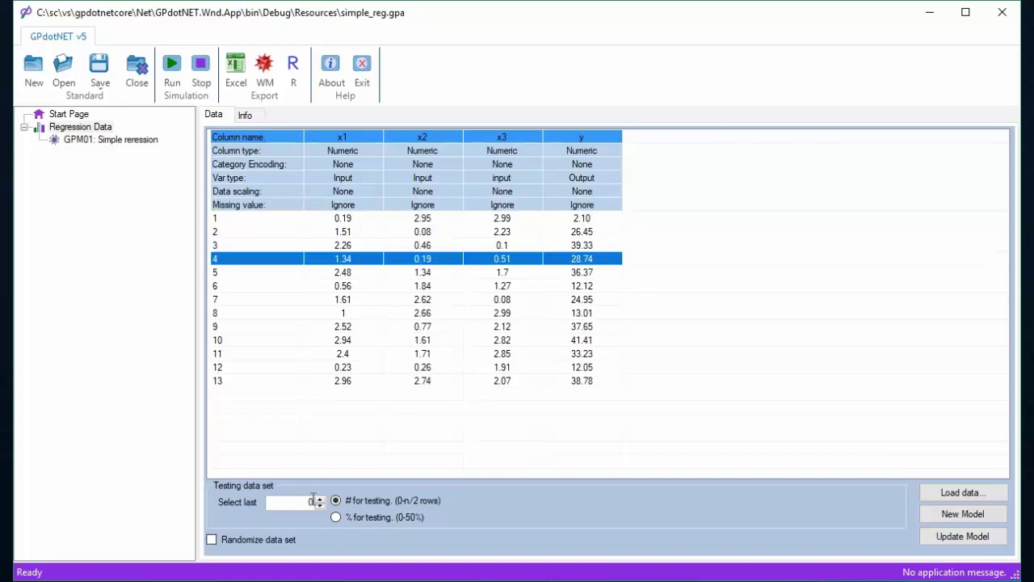
# - Set the testing set's Select last value to 10
pyautogui.click(320, 499)
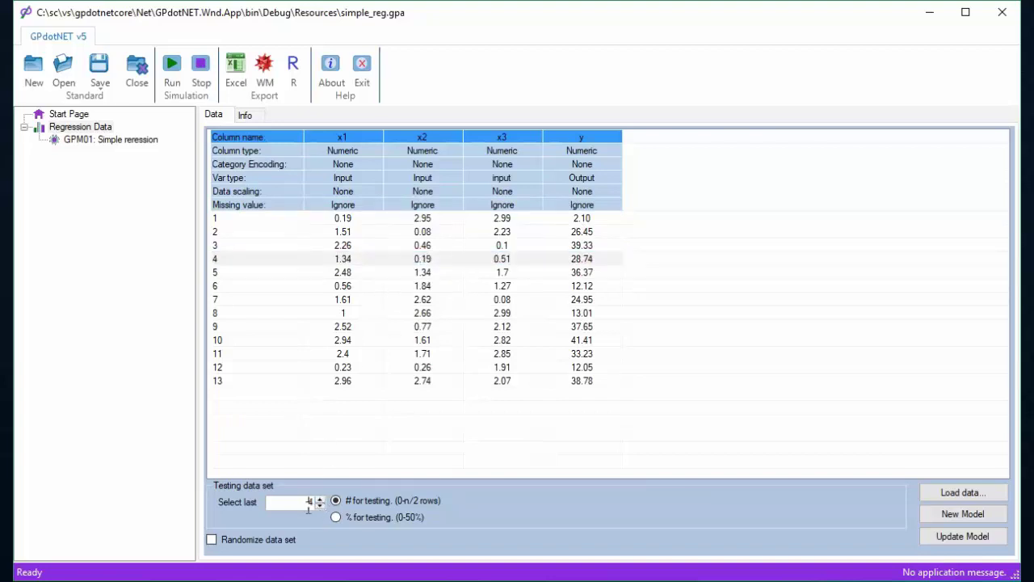
pyautogui.moveTo(307, 504); pyautogui.dragTo(314, 505)
pyautogui.click(336, 501)
pyautogui.doubleClick(312, 502)
pyautogui.write('10')
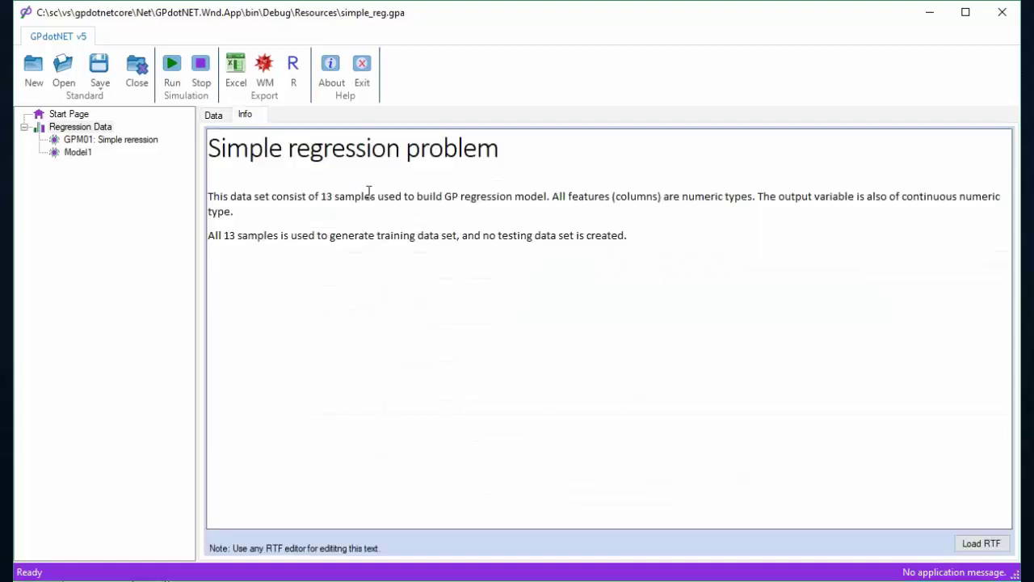
# - Visit the Start Page and Image segmentation example, then return to the simple regression data table
pyautogui.click(68, 116)
pyautogui.click(545, 356)
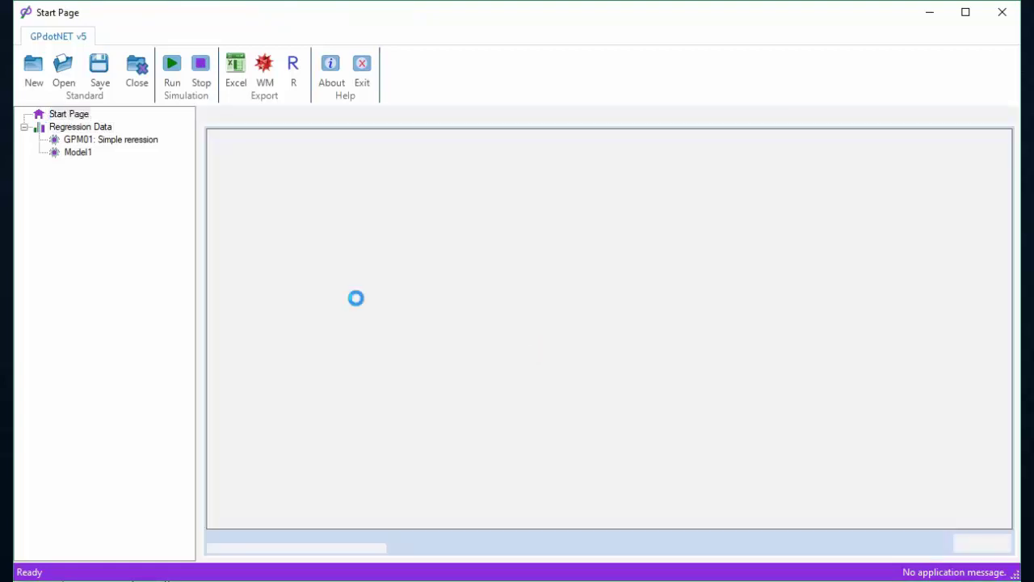
pyautogui.click(81, 127)
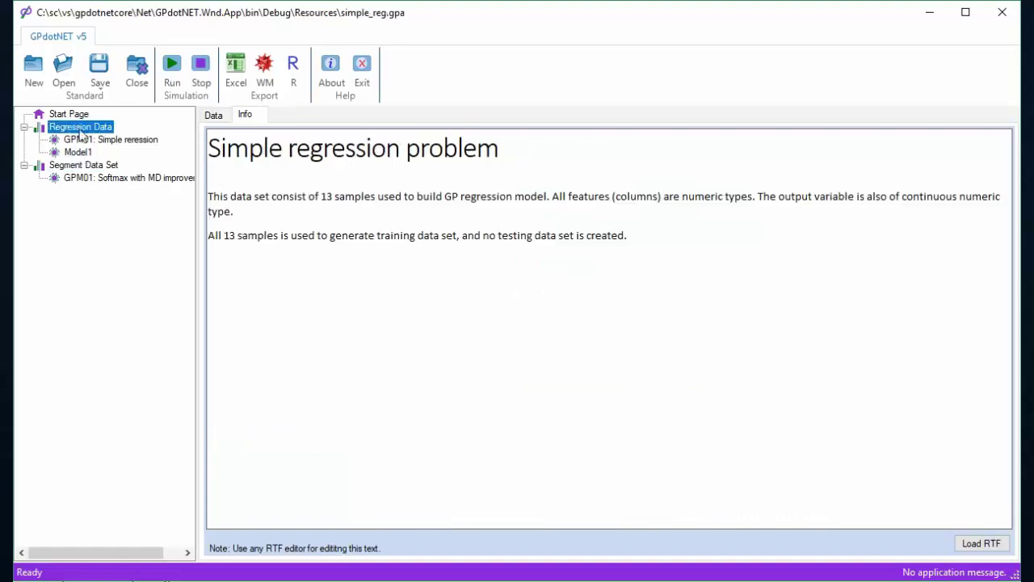
pyautogui.click(86, 166)
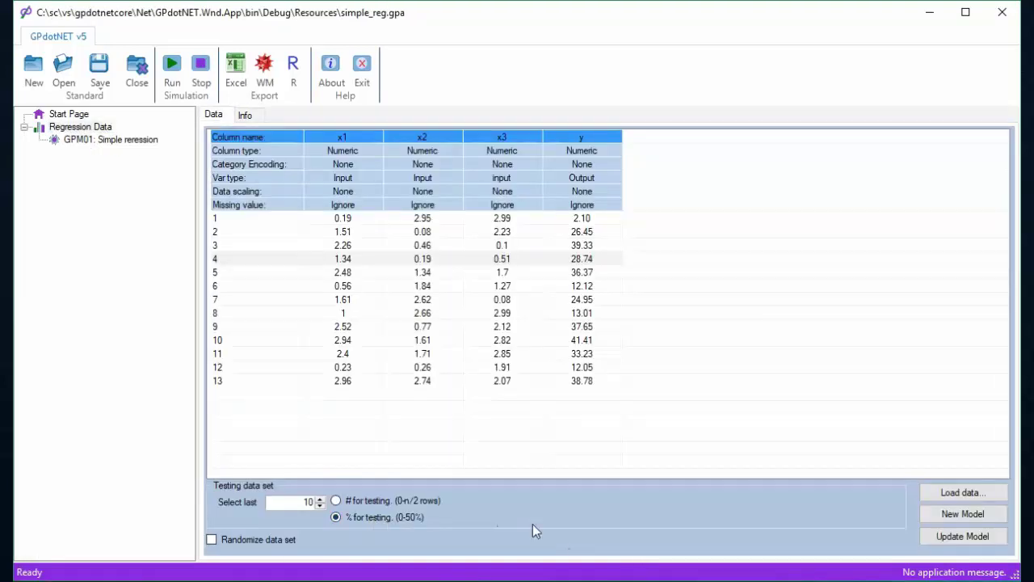
# - Create Model1, whose Functions list shows +, -, *, / selected
pyautogui.click(950, 515)
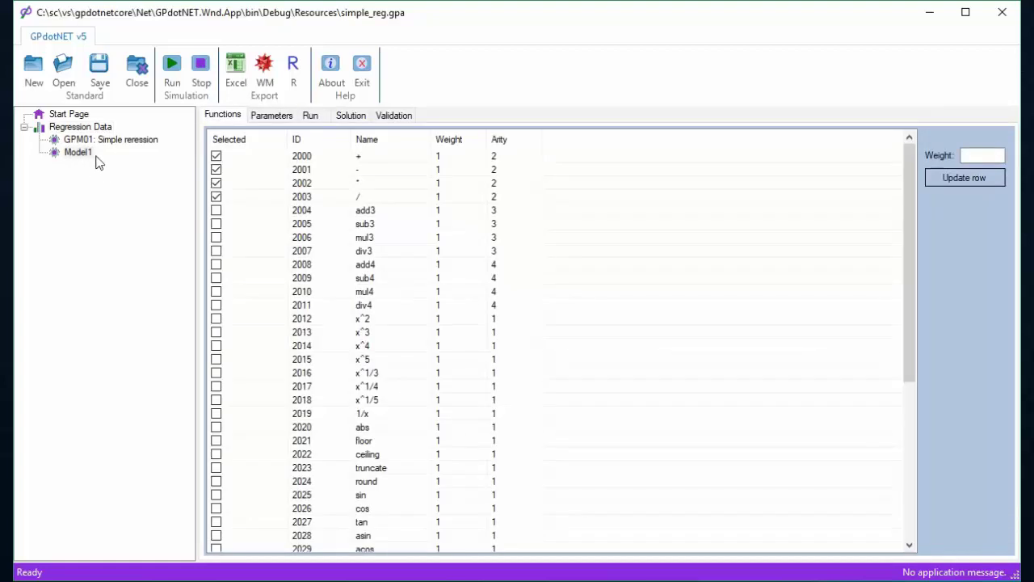